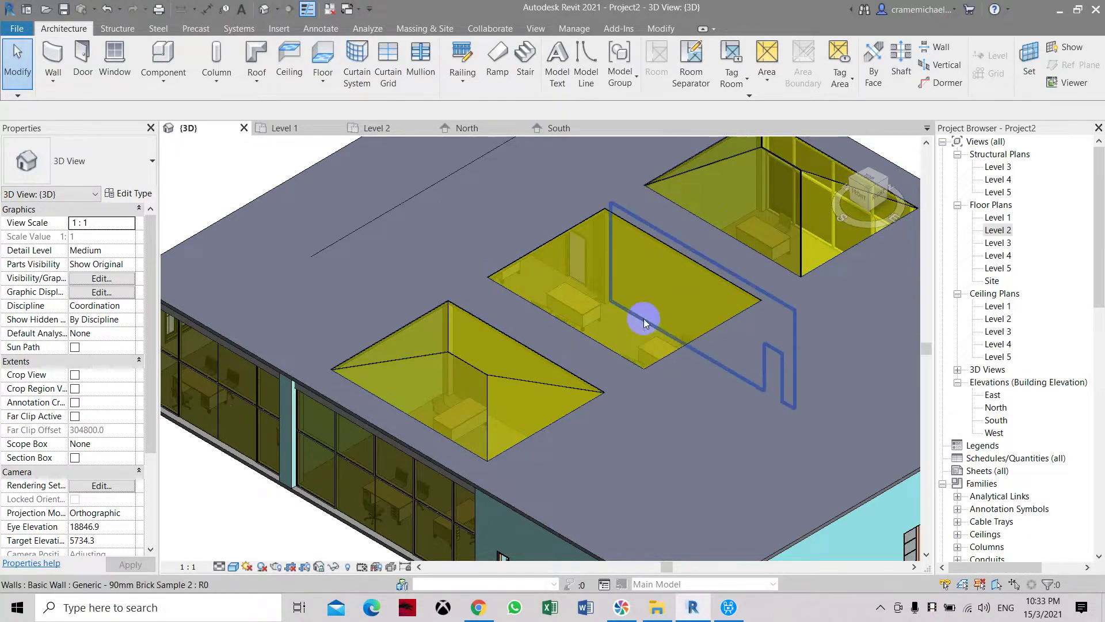
Orbit and zoom to the roof, then select the middle flat Sloped Glazing skylight
shift+middle_drag(610, 316, 627, 291)
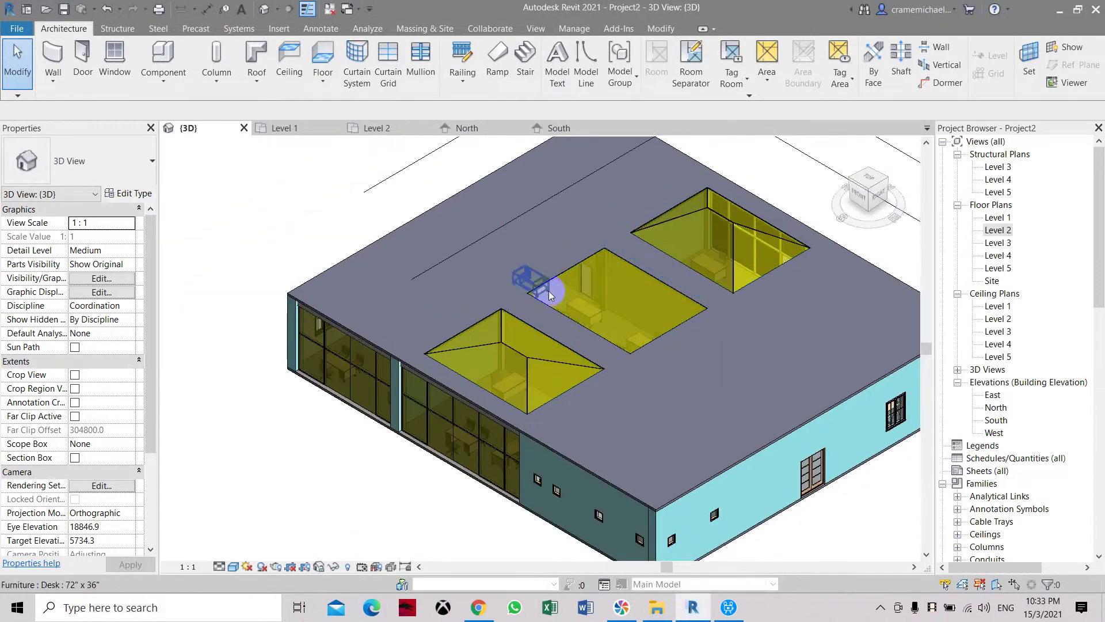
mouse_move(611, 328)
shift+middle_down()
mouse_move(876, 205)
mouse_move(617, 319)
shift+middle_up()
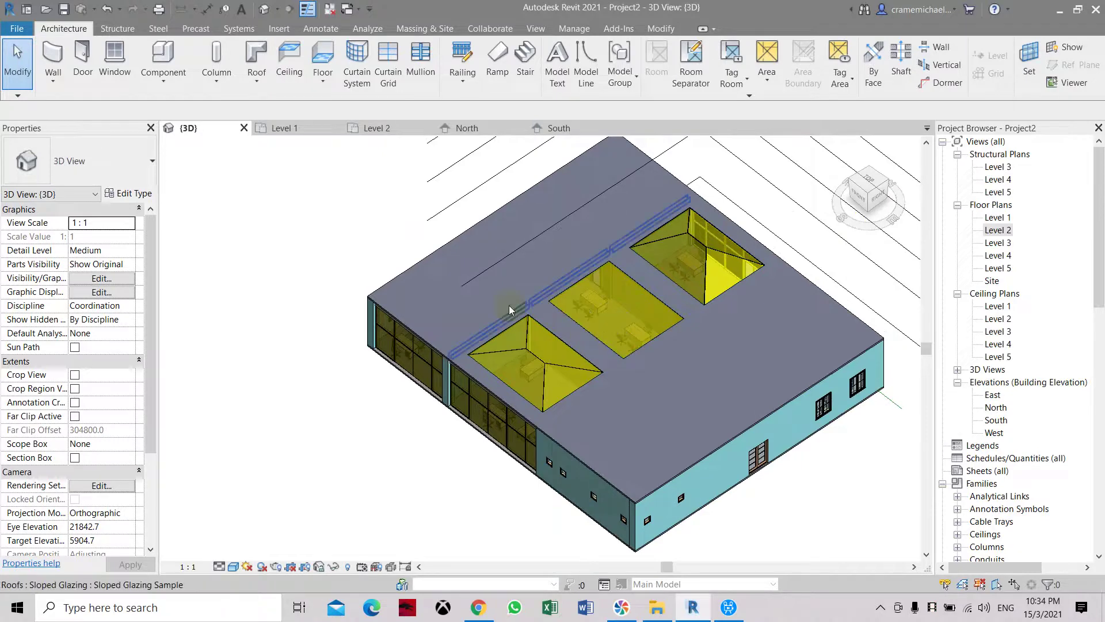
scroll(603, 333, up, 2)
click(596, 343)
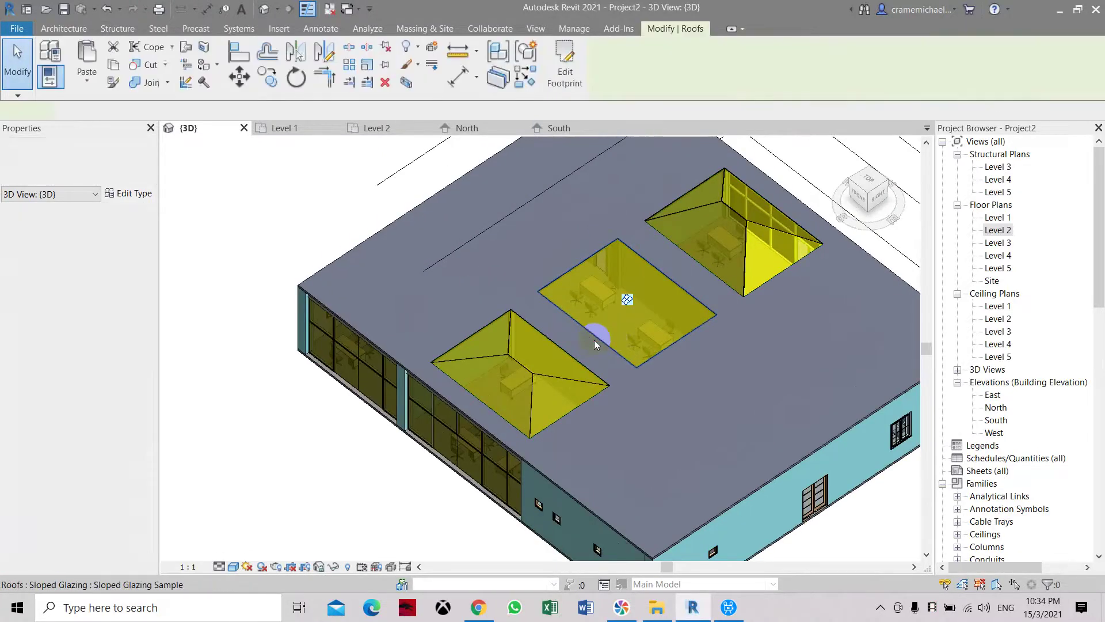
In Edit Type, set Grid 1 and Grid 2 layouts to Maximum Spacing with 1000.0 spacing
click(132, 195)
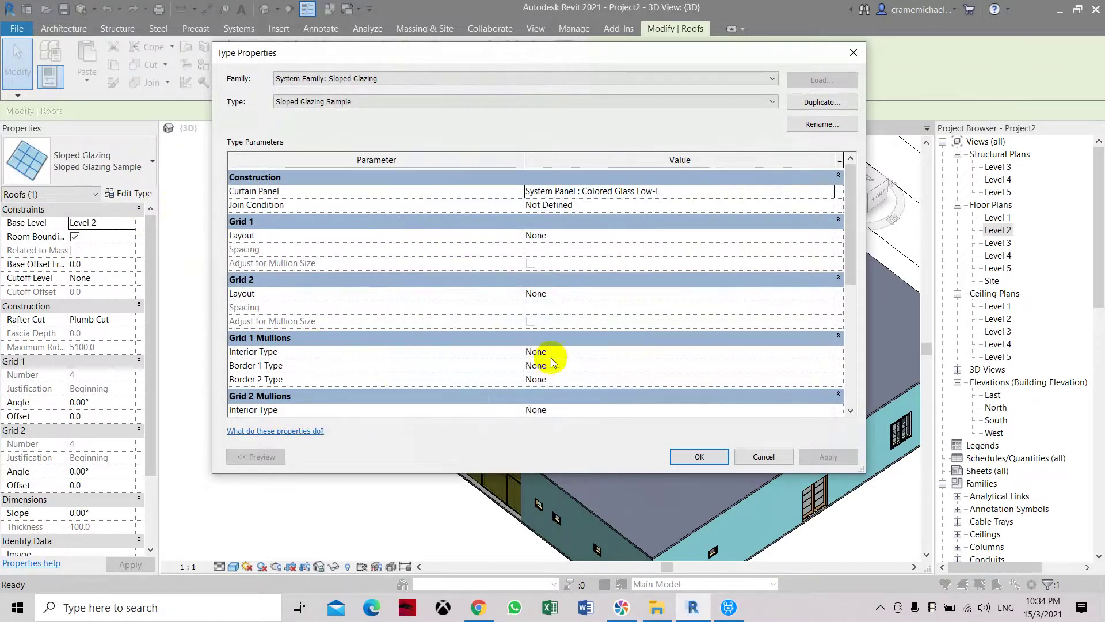
scroll(568, 383, down, 2)
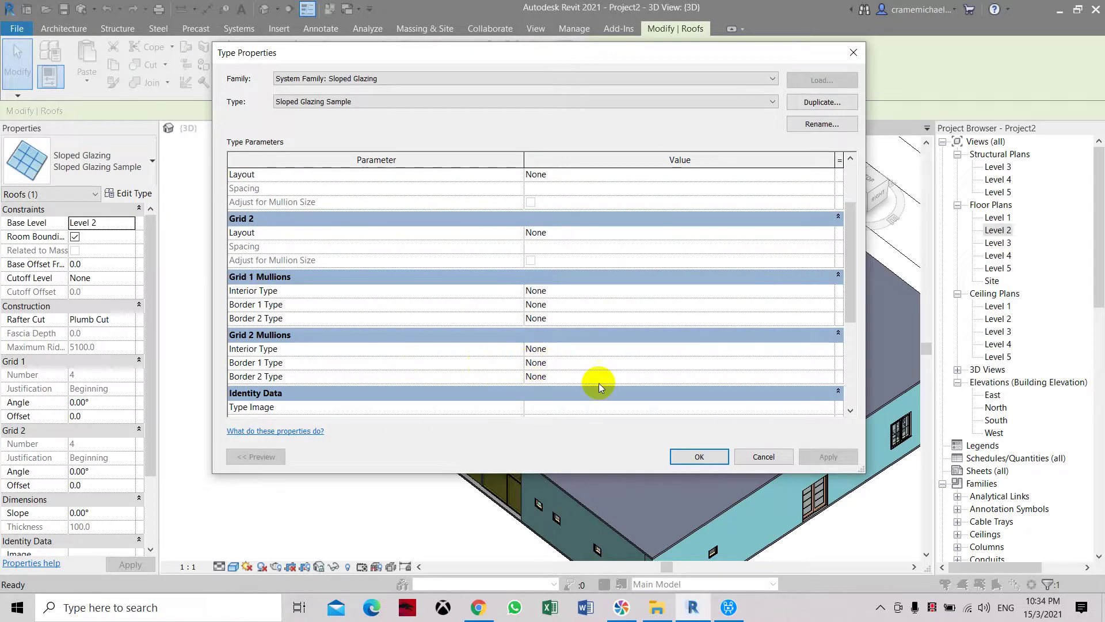
scroll(684, 351, up, 2)
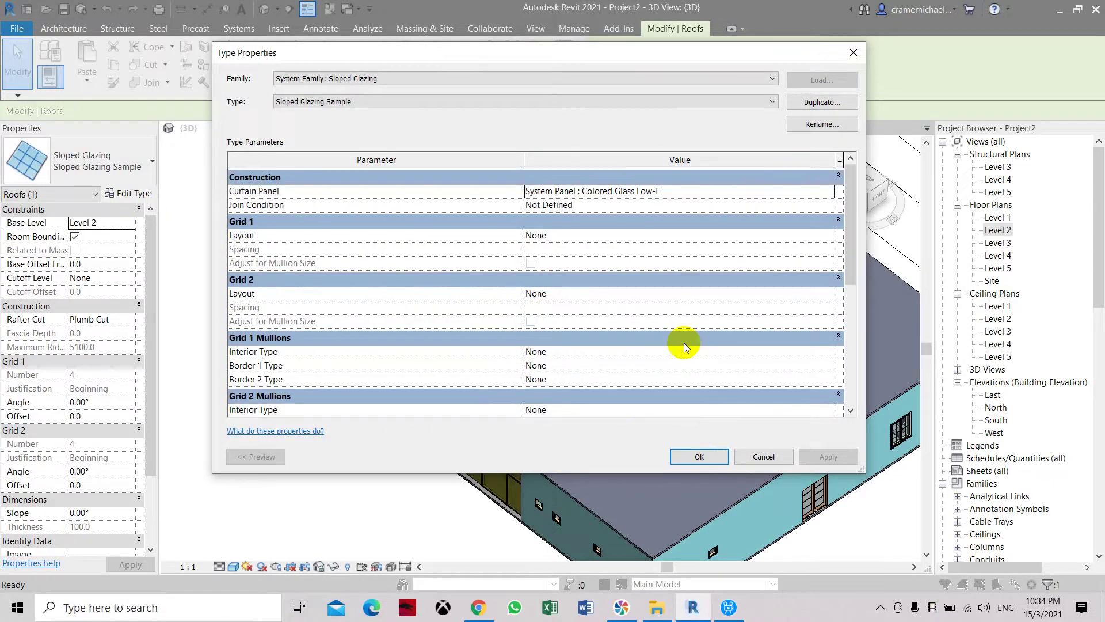
click(829, 235)
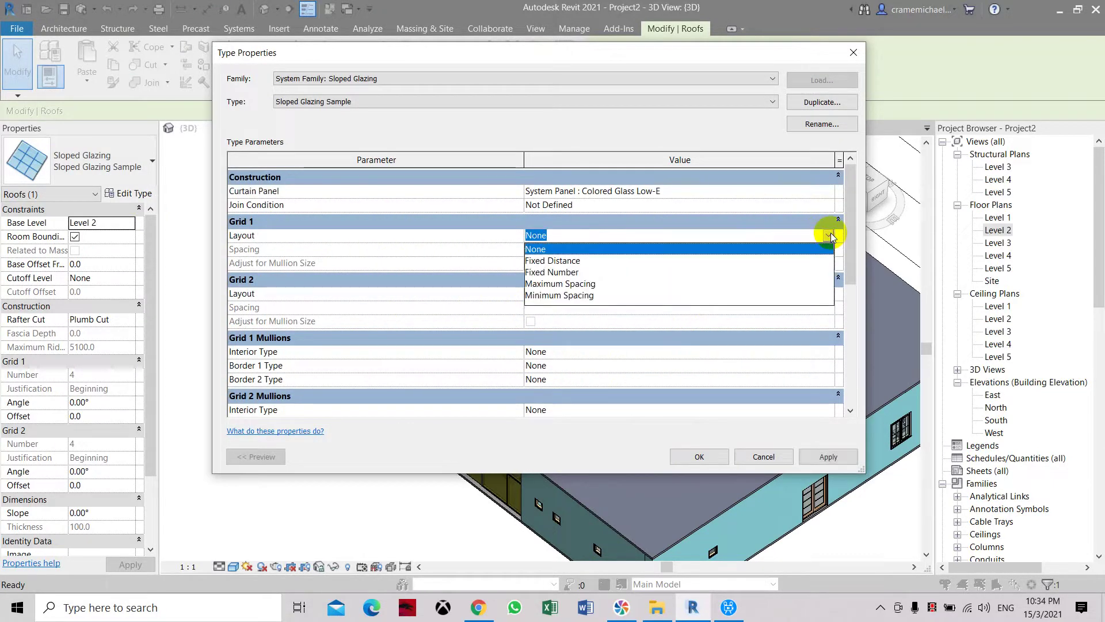
click(572, 283)
click(563, 251)
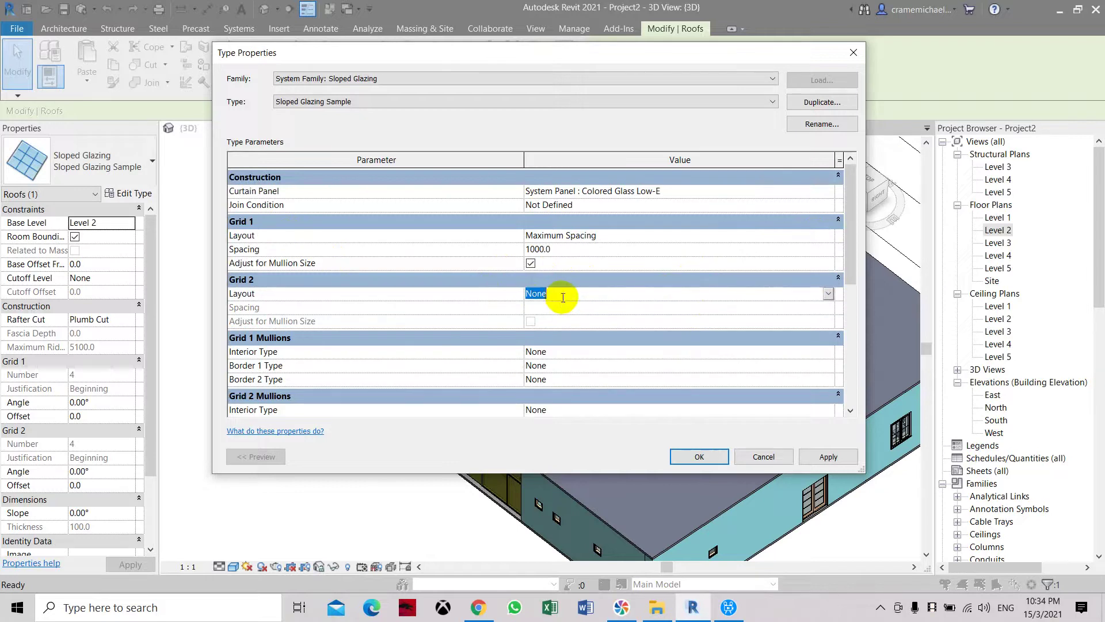
click(827, 293)
click(592, 342)
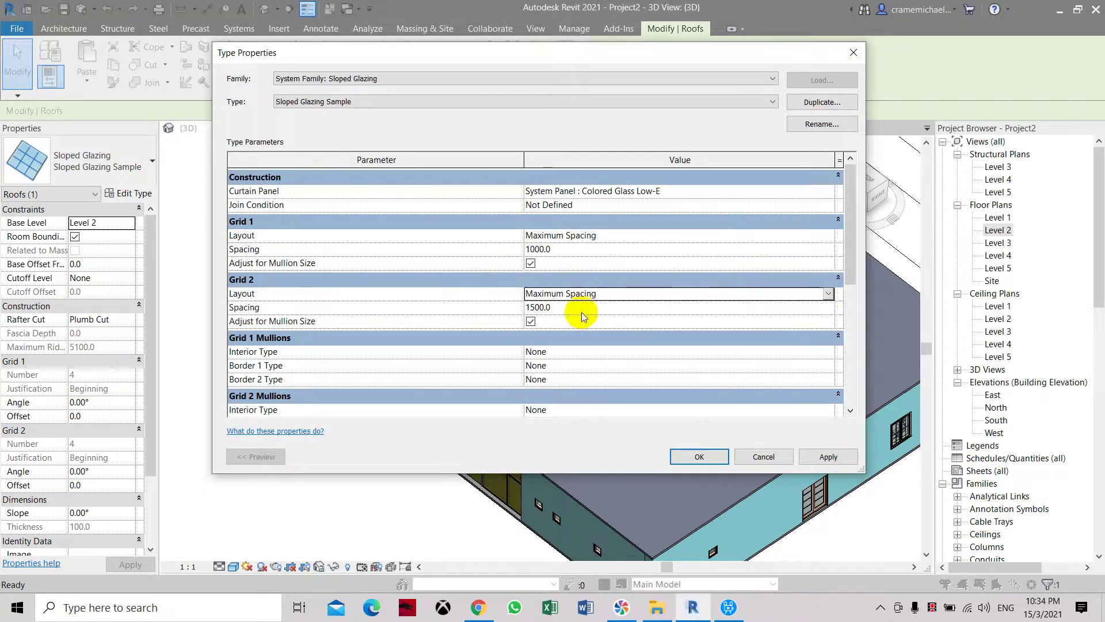
click(544, 307)
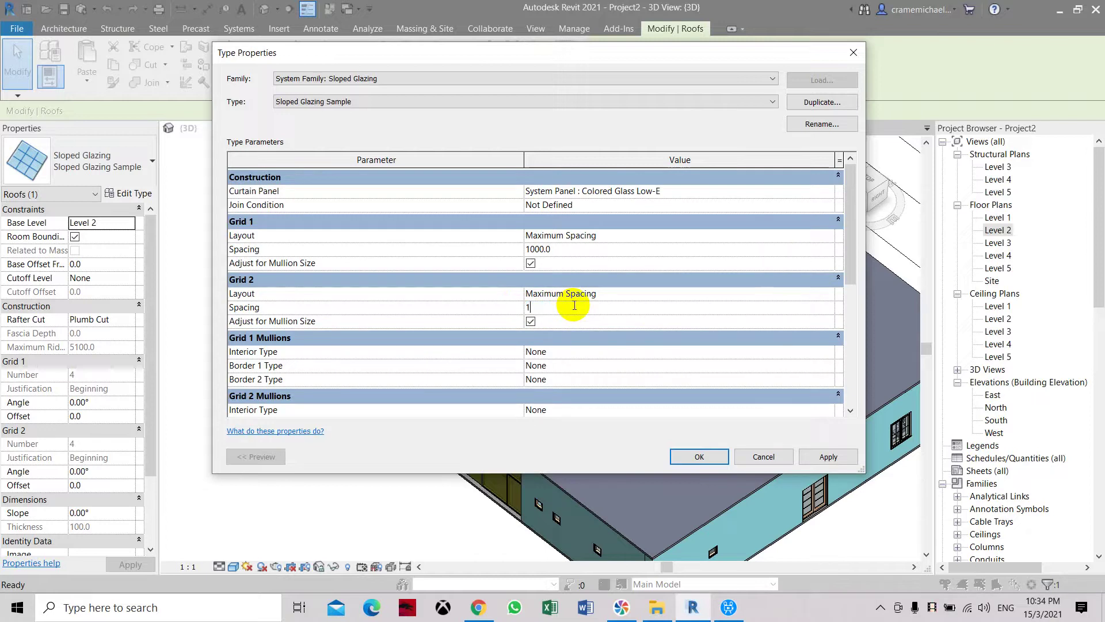
Set Grid 1 Border 1 and Border 2 mullions to Rectangular Mullion : 50 x 150mm
click(600, 355)
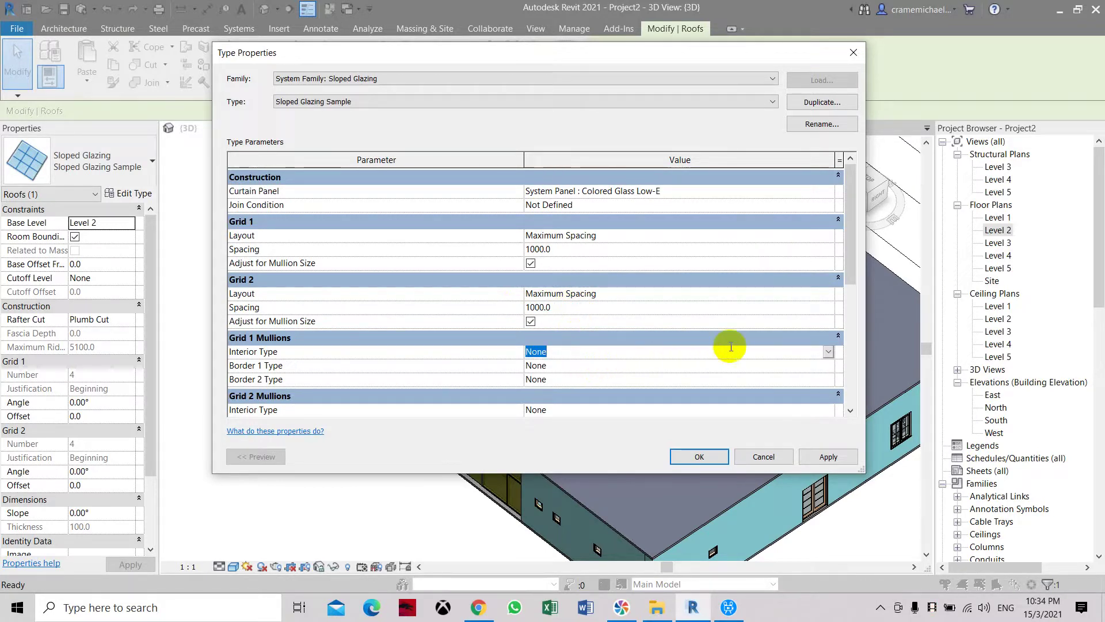
click(828, 369)
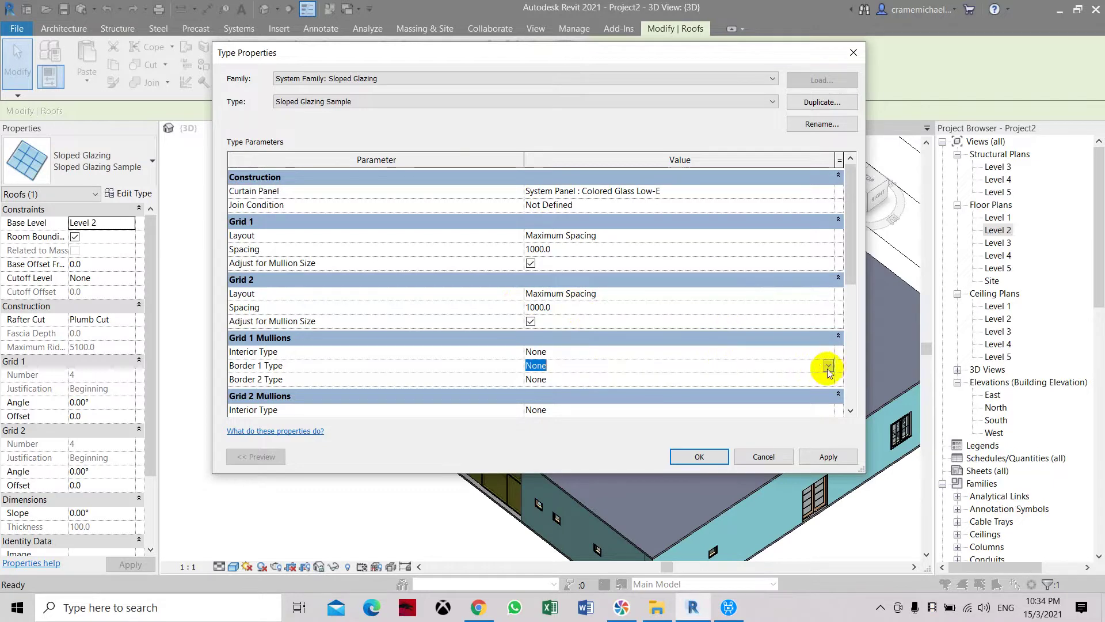
click(828, 366)
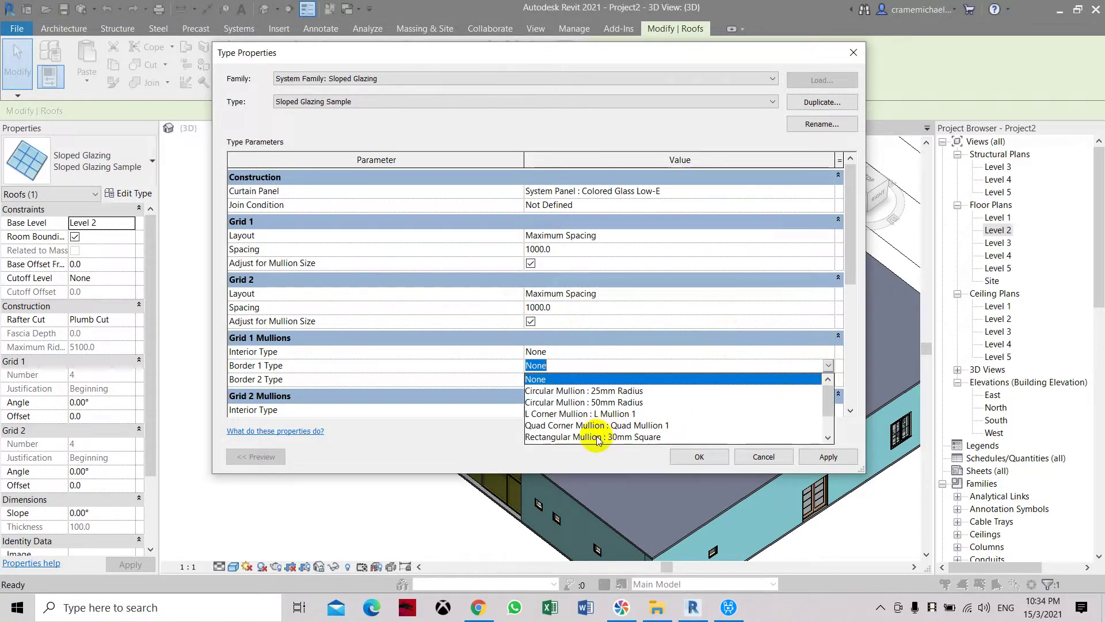
scroll(670, 426, down, 1)
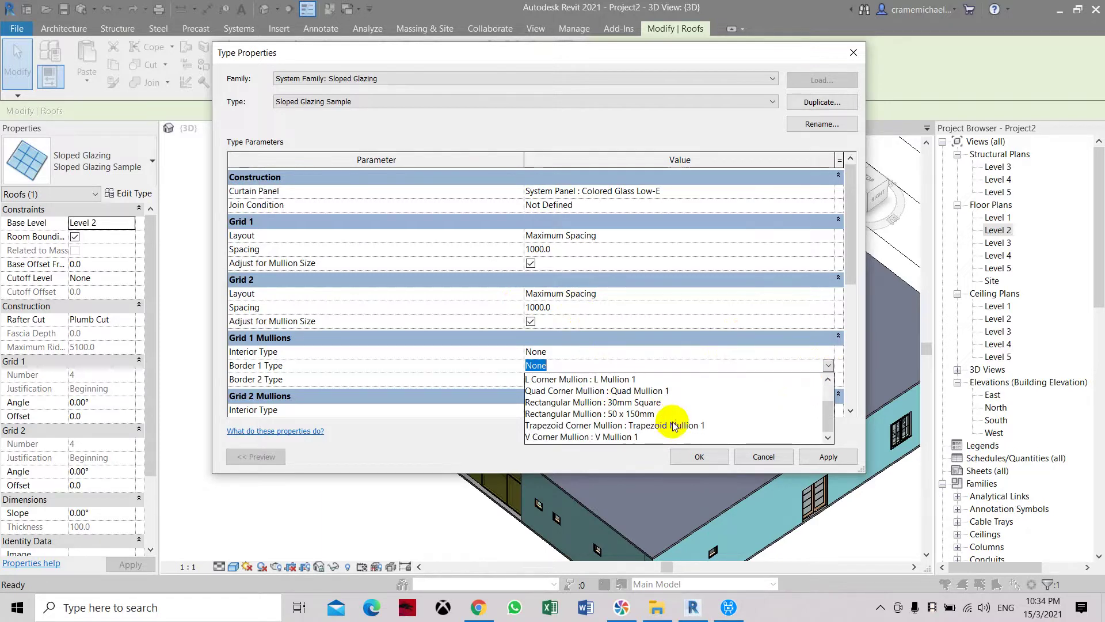
click(636, 414)
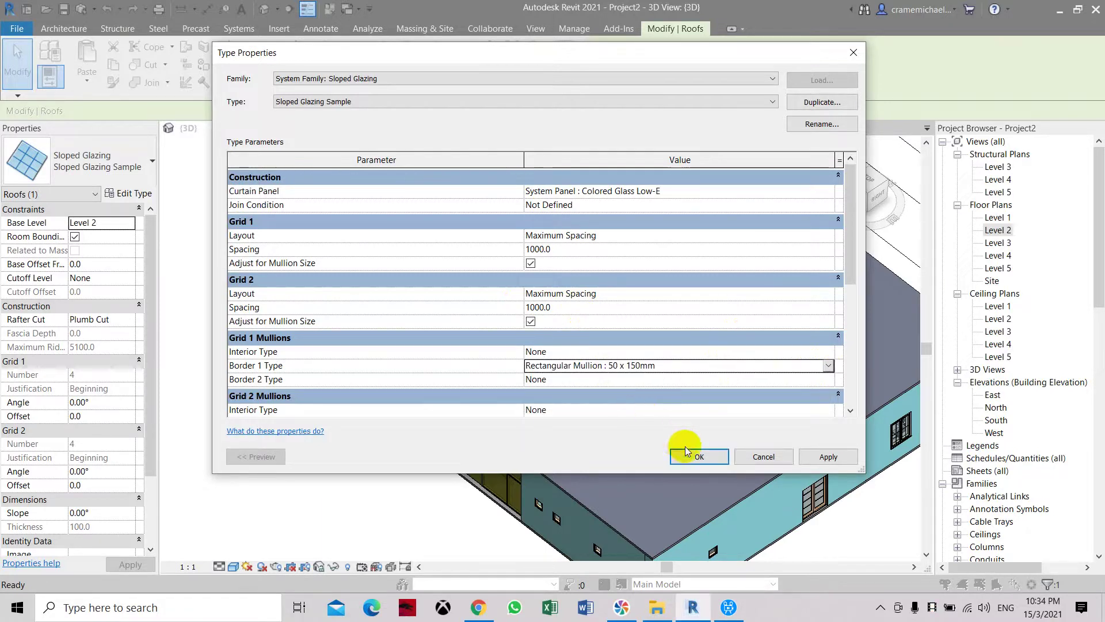
click(813, 382)
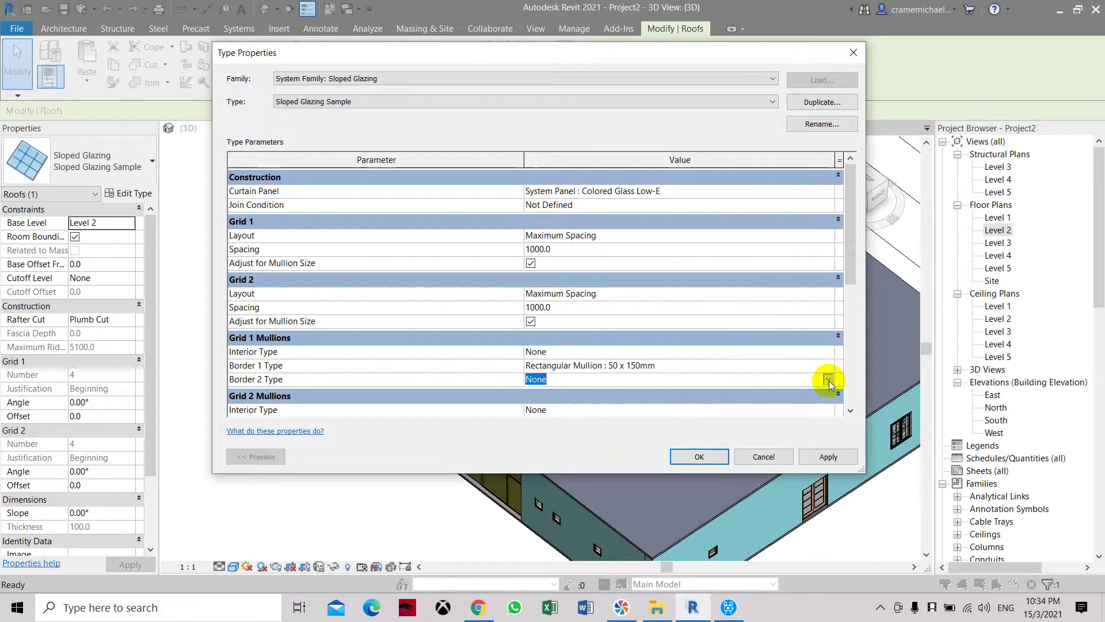
click(828, 378)
scroll(640, 443, down, 1)
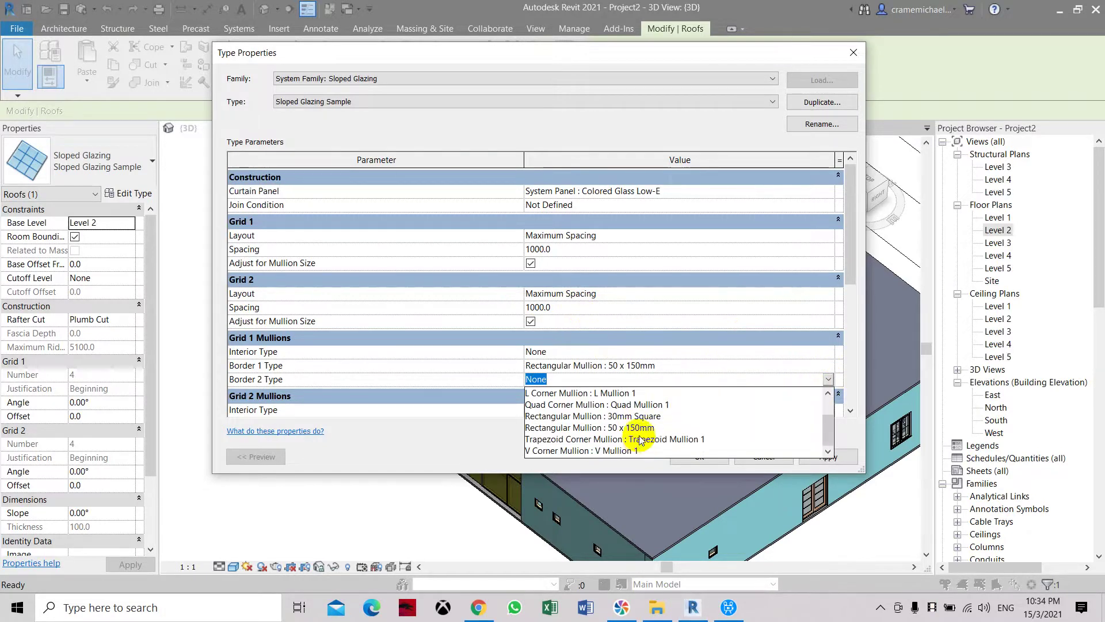
click(639, 428)
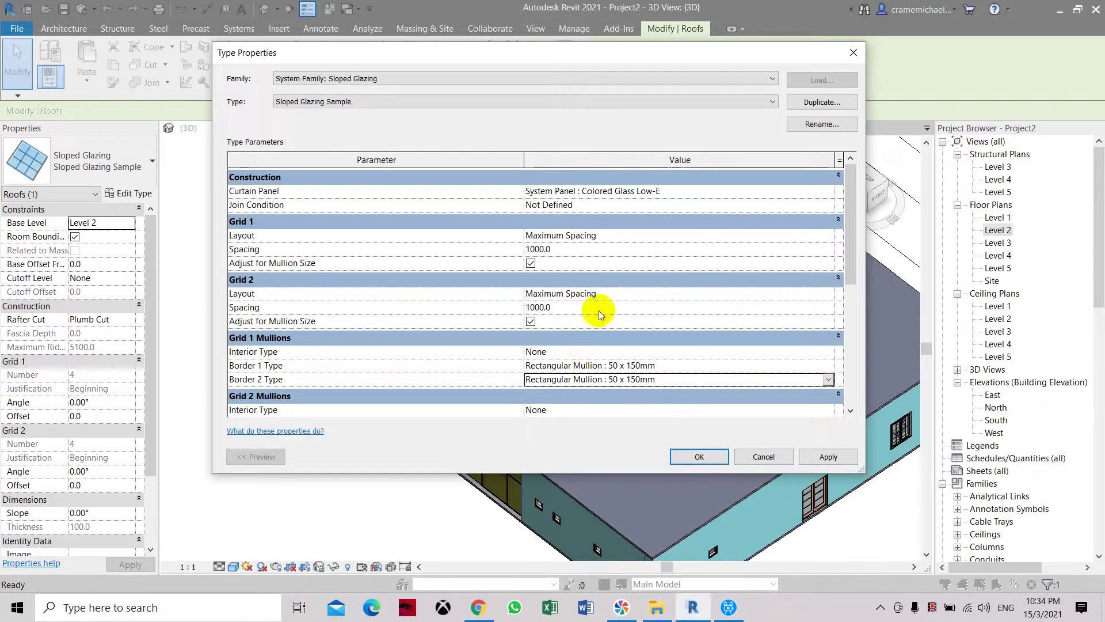
Set the Grid 1 and Grid 2 interior mullions to Rectangular Mullion : 50 x 150mm
drag(849, 278, 853, 323)
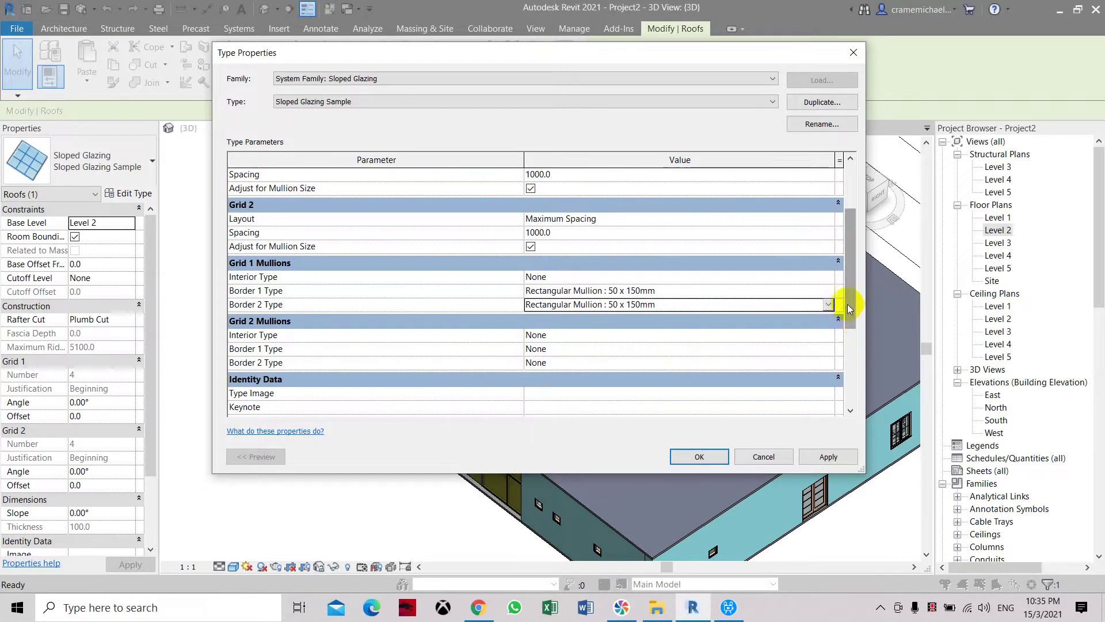
click(828, 278)
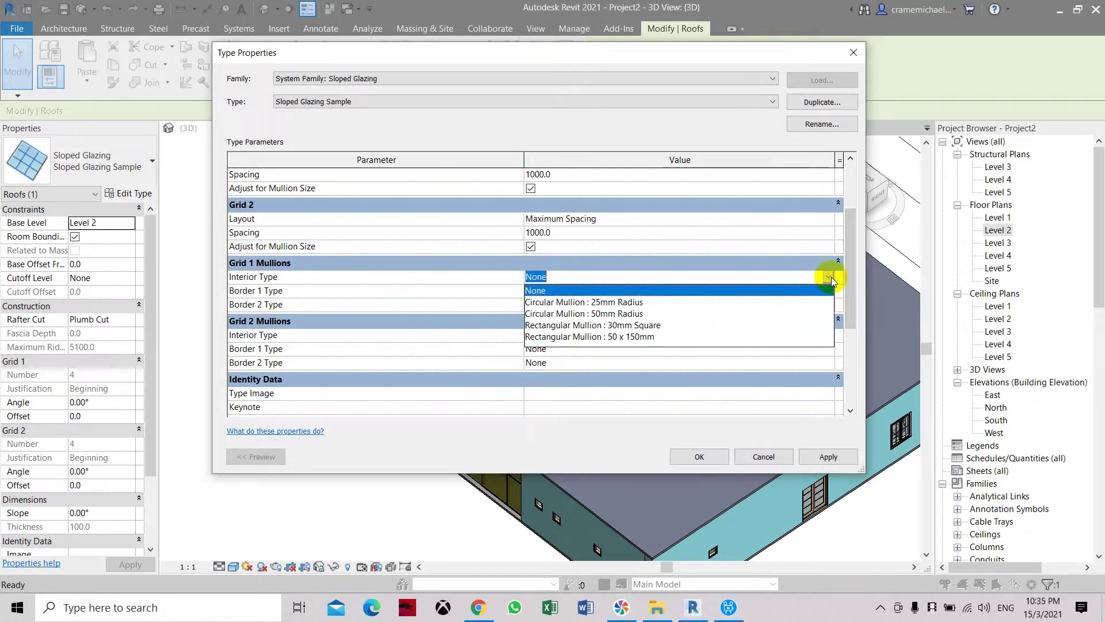
click(627, 337)
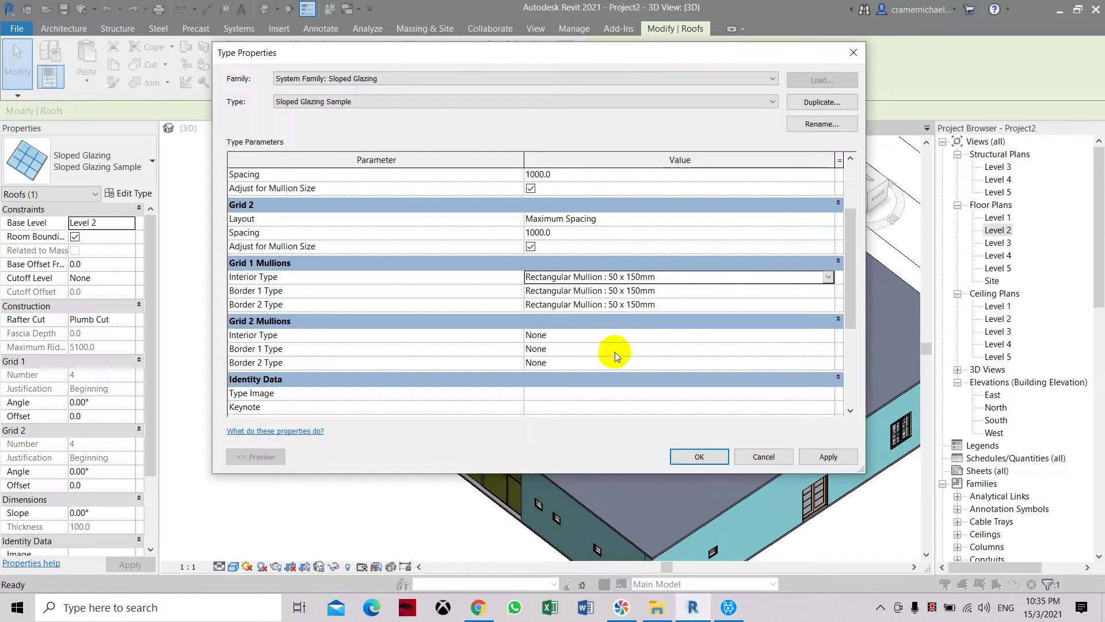
click(827, 336)
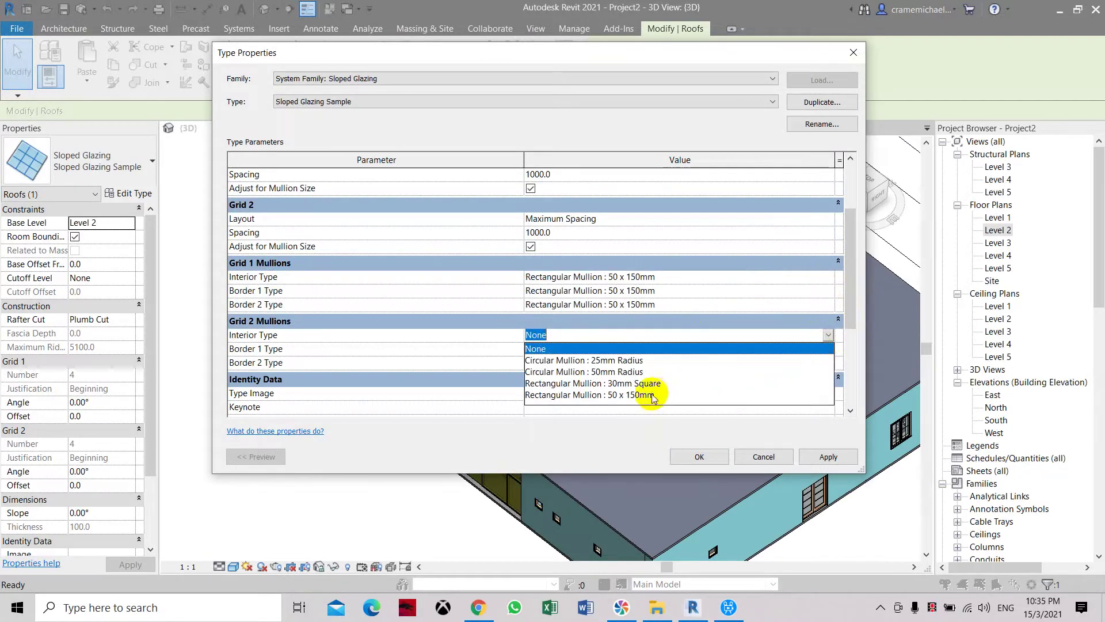
click(716, 395)
Give Grid 2 Border 1 and Border 2 50 x 150mm rectangular mullions, then apply and confirm
click(827, 350)
click(827, 350)
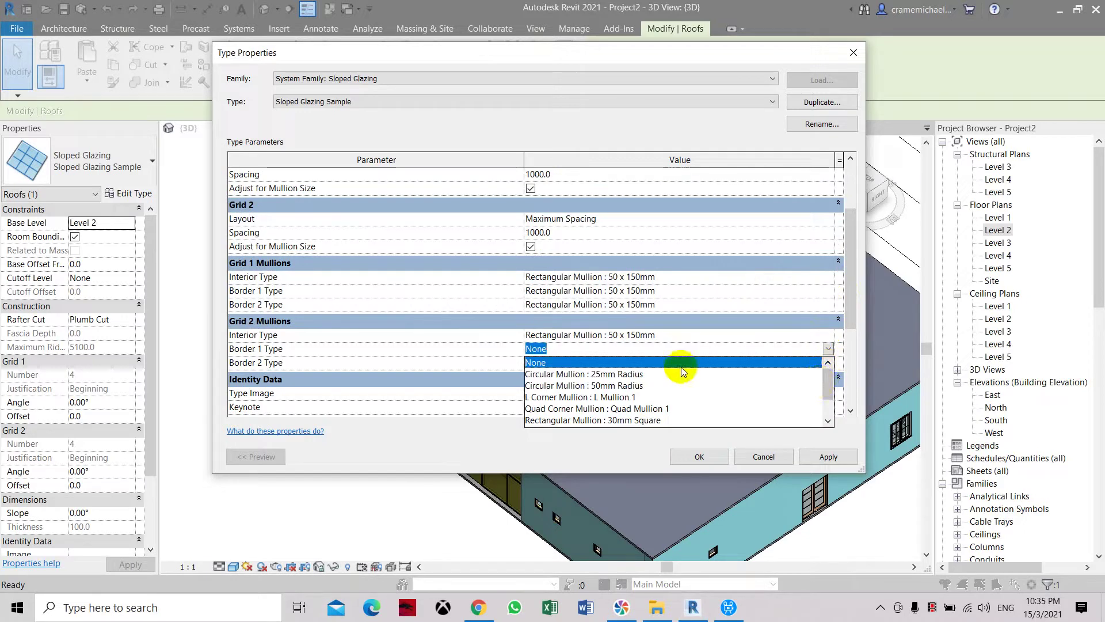
scroll(647, 422, down, 1)
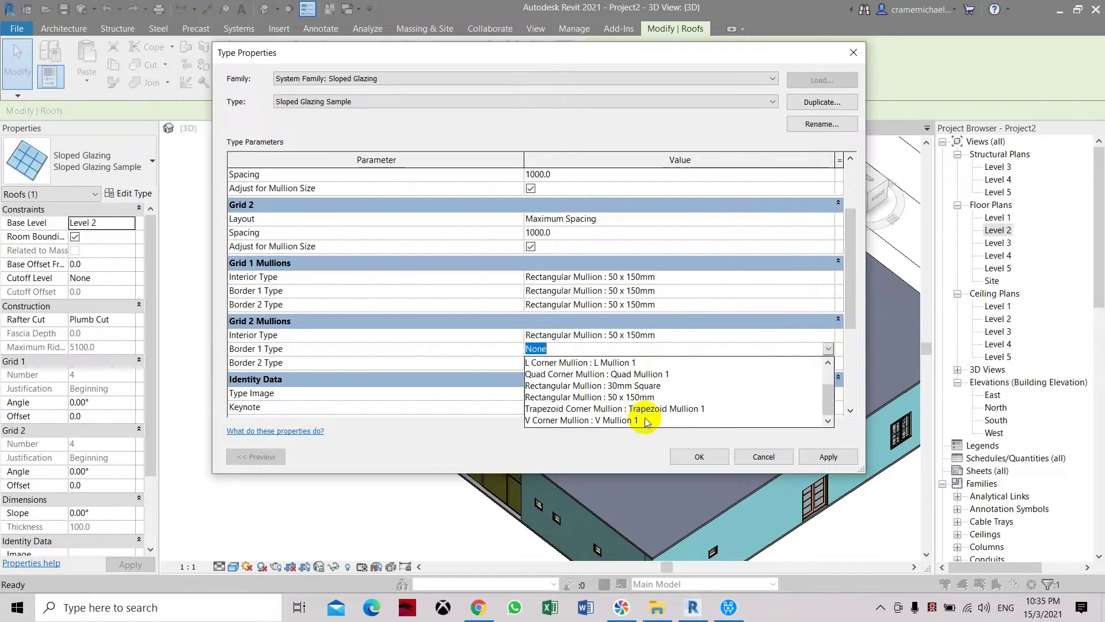
click(700, 395)
click(823, 363)
click(829, 363)
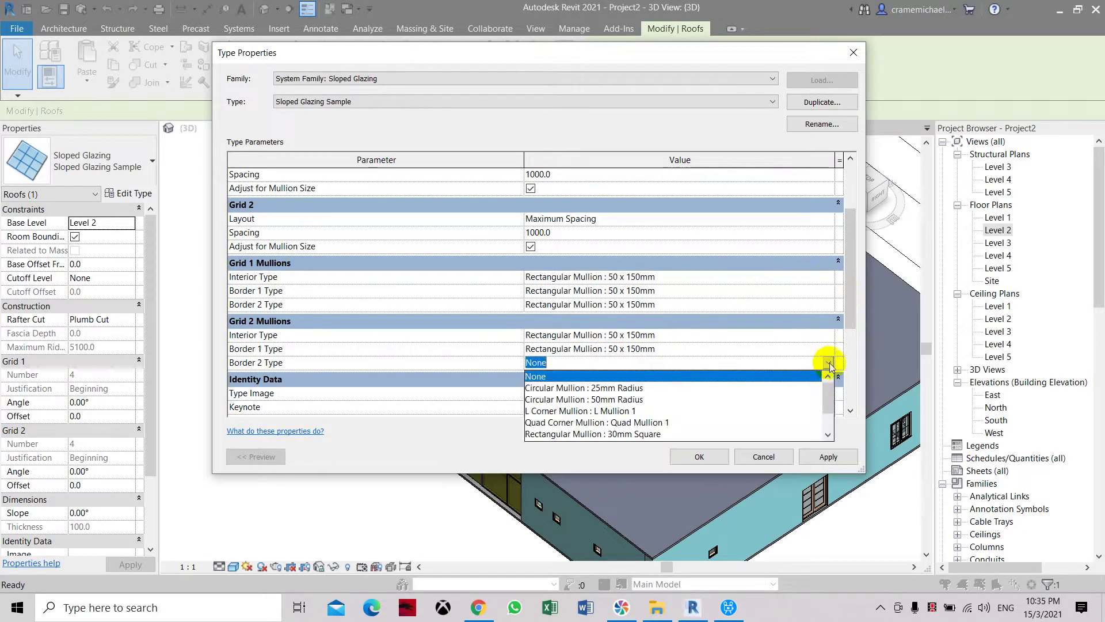
scroll(626, 428, down, 1)
click(626, 410)
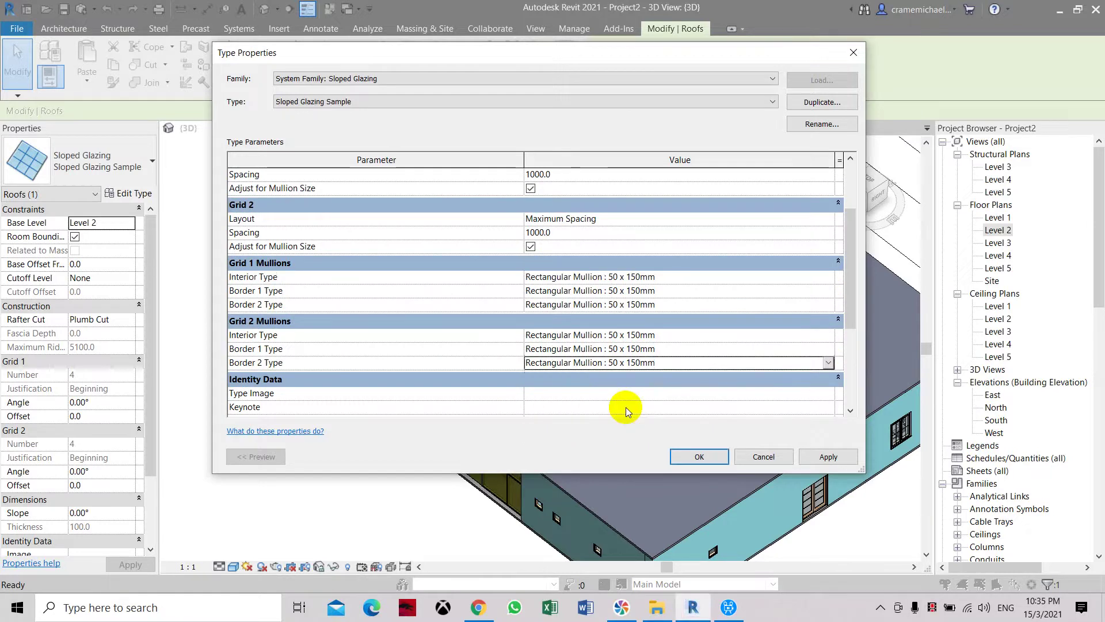
click(833, 456)
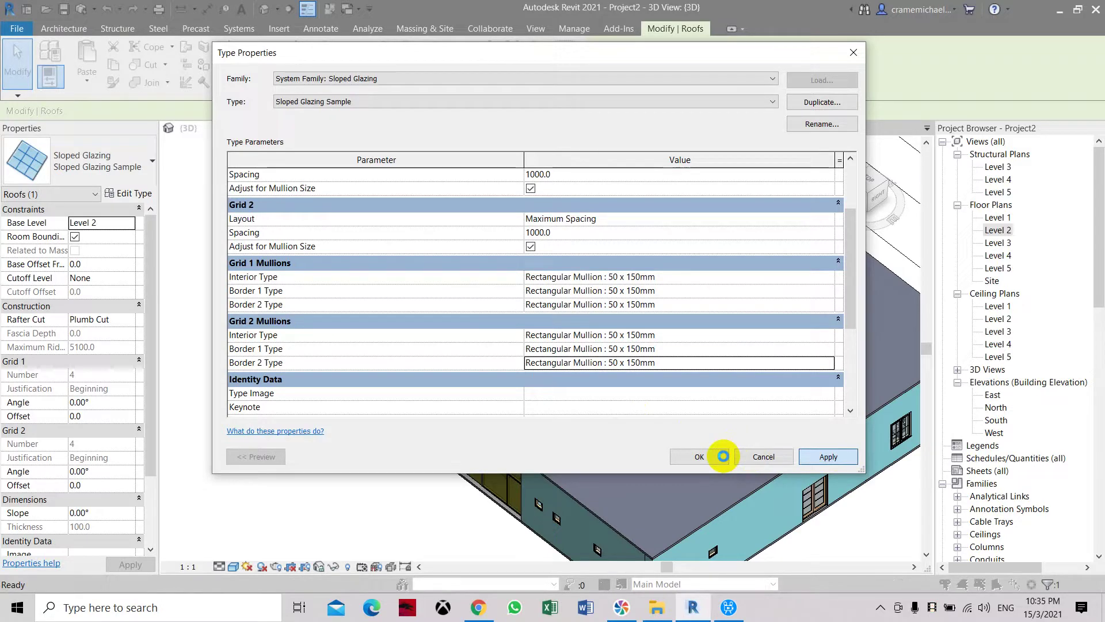
click(723, 456)
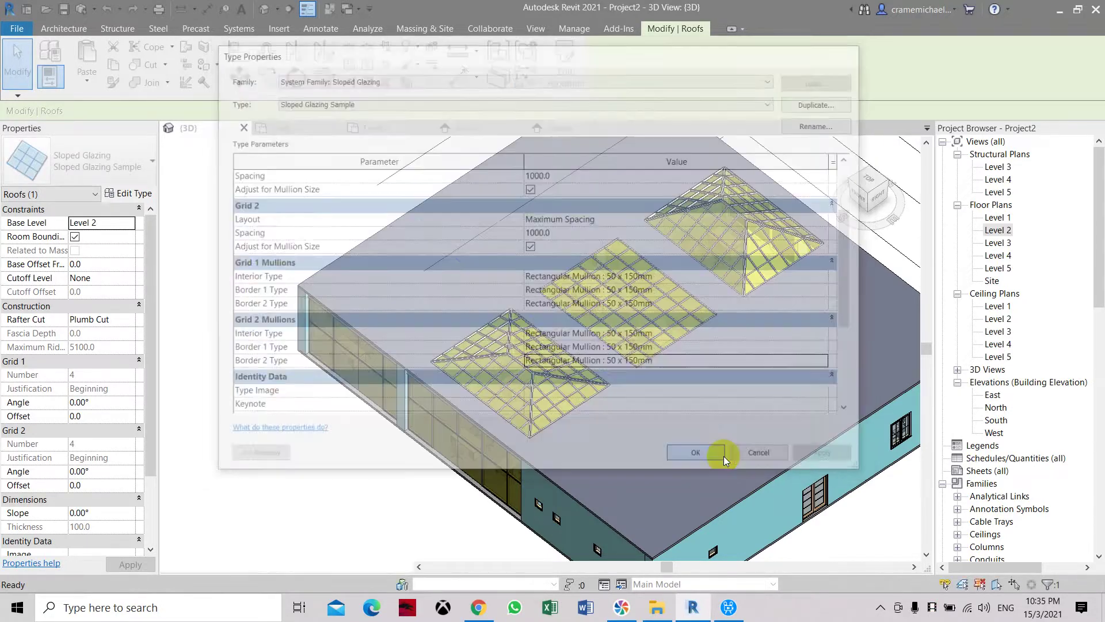
scroll(599, 402, up, 5)
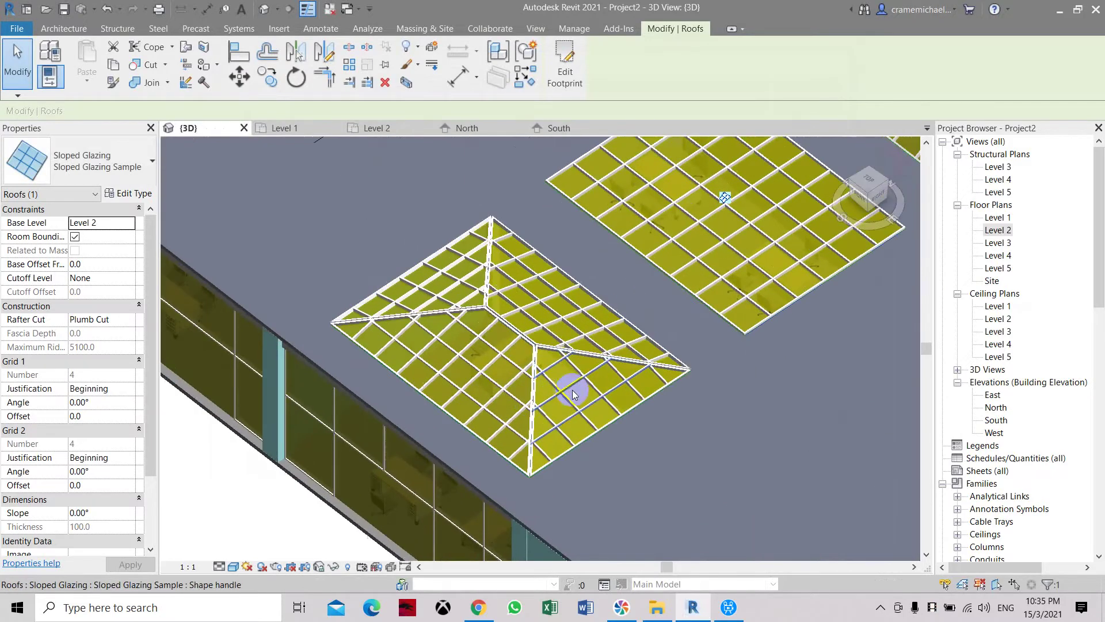
middle_drag(576, 403, 468, 478)
scroll(594, 320, down, 3)
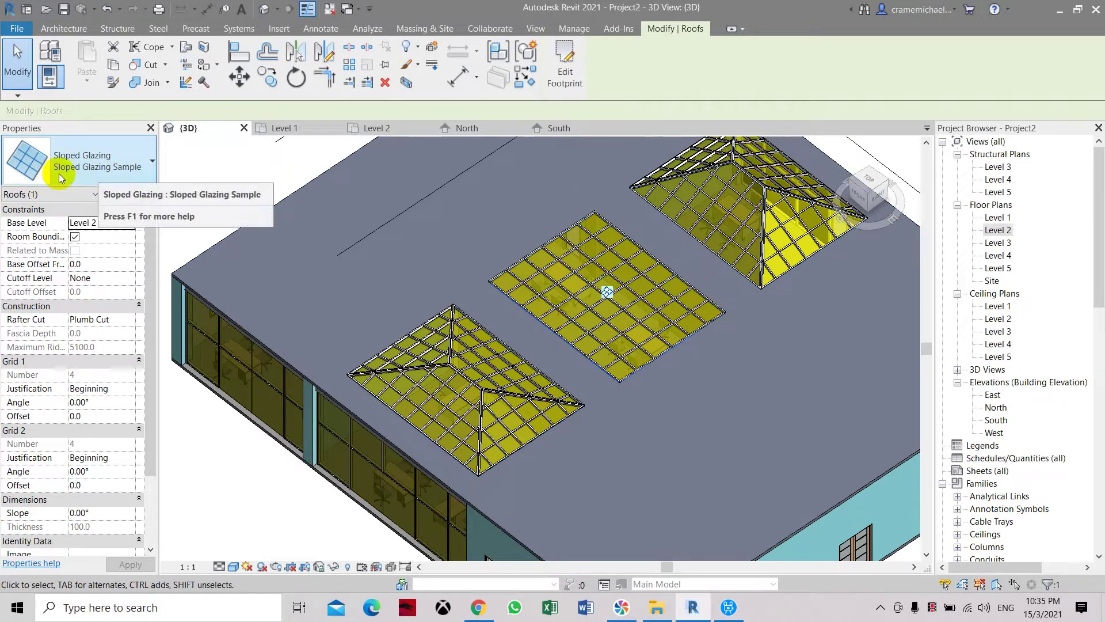
middle_drag(775, 254, 756, 300)
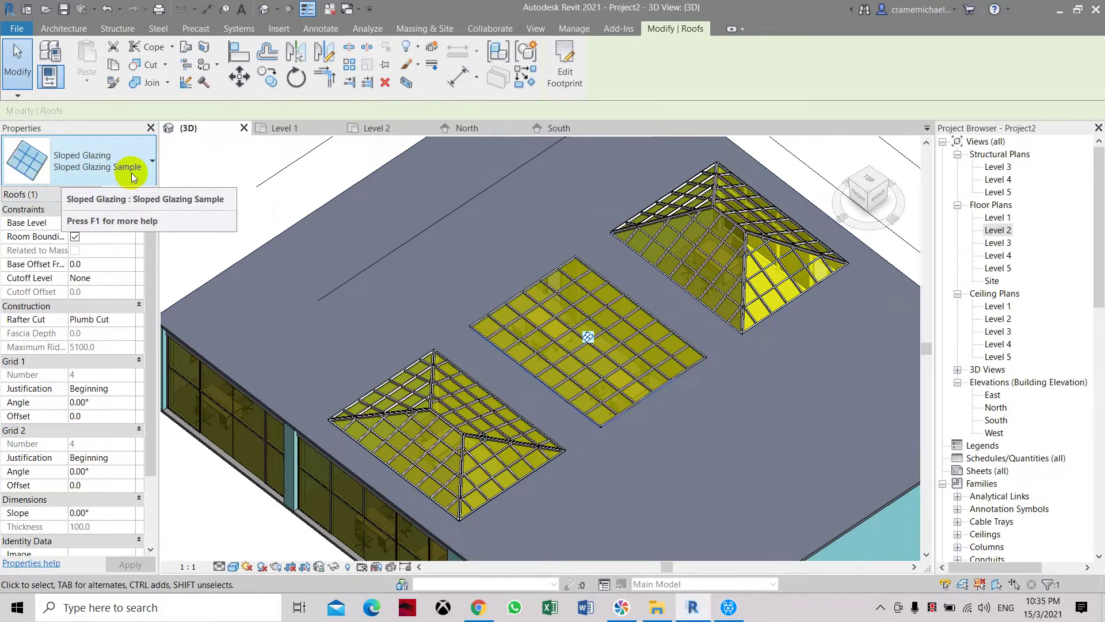
scroll(506, 452, up, 6)
scroll(437, 436, down, 5)
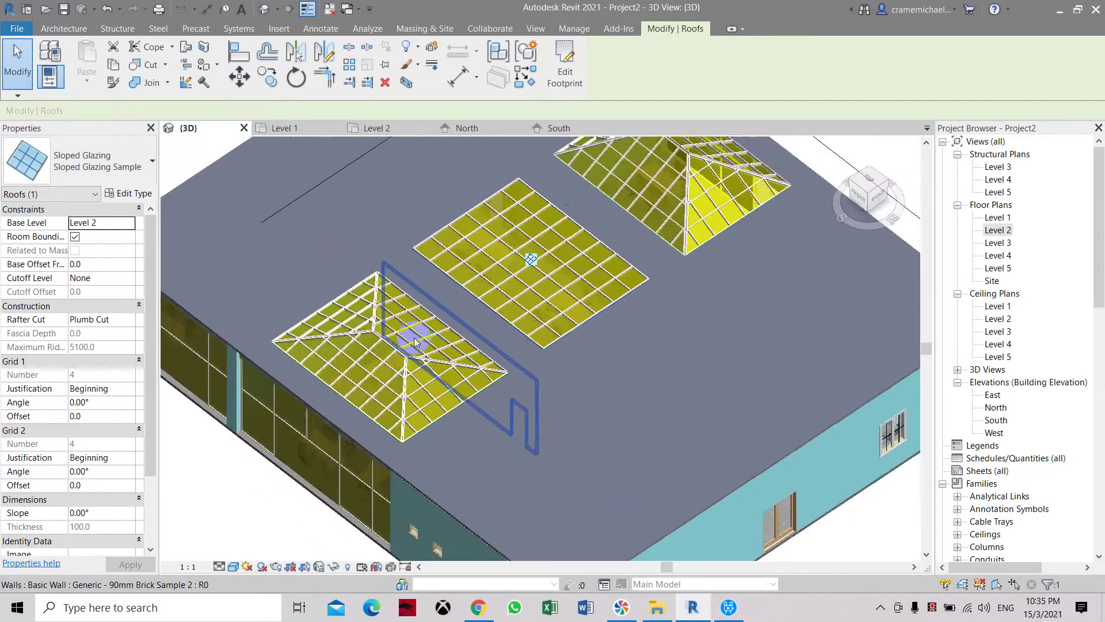
scroll(413, 337, down, 3)
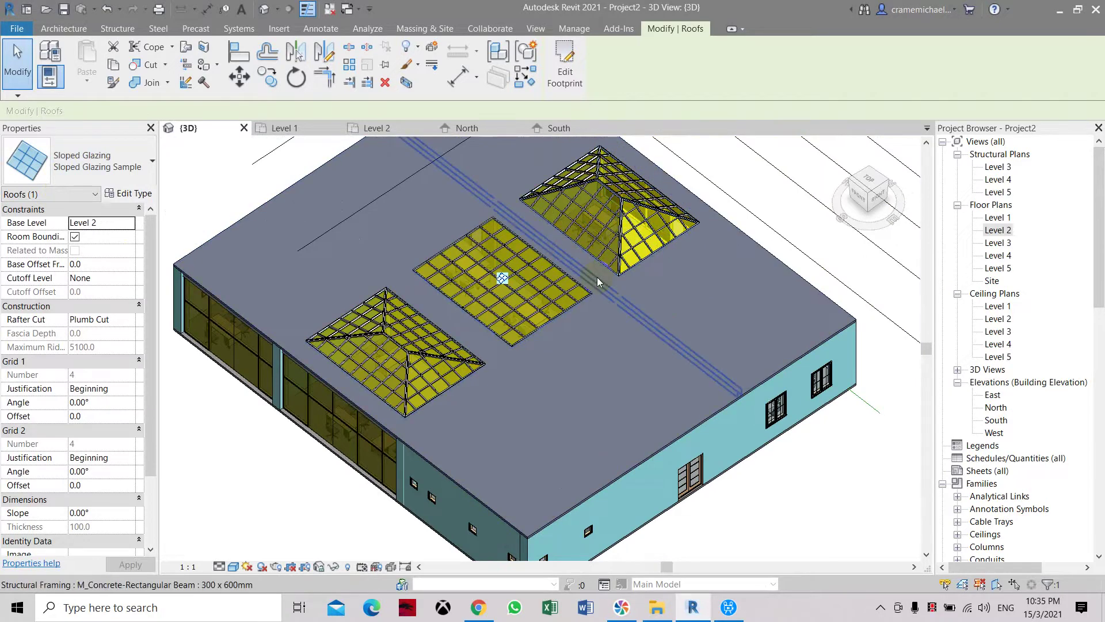
middle_drag(598, 282, 593, 303)
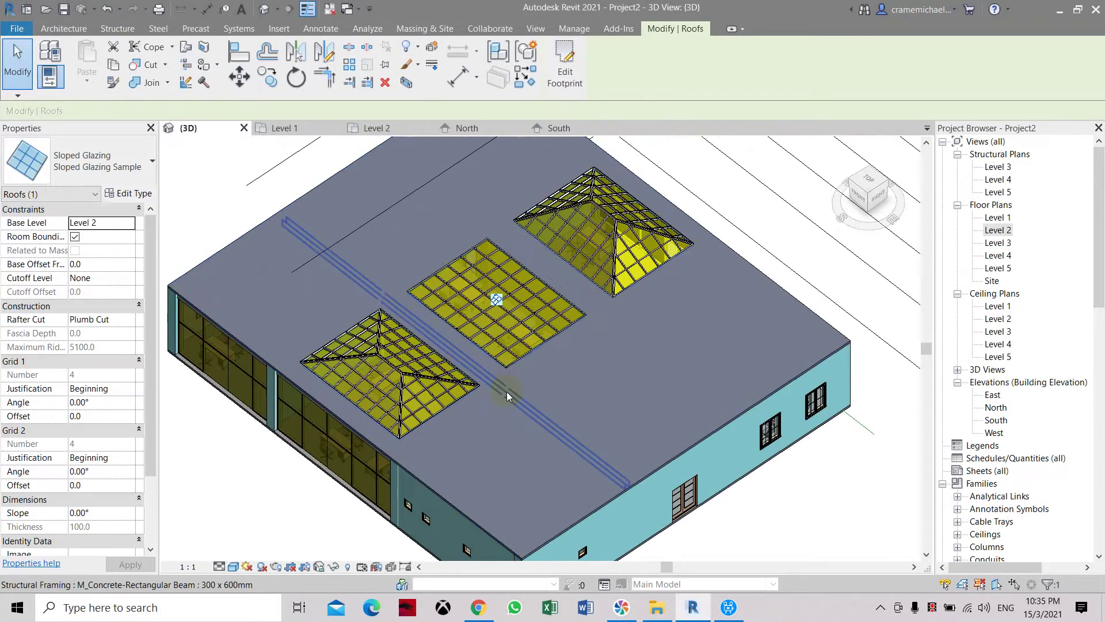
Switch the left hipped skylight to plain Sloped Glazing, deleting its gridlines, then clear the selection
click(387, 356)
click(112, 168)
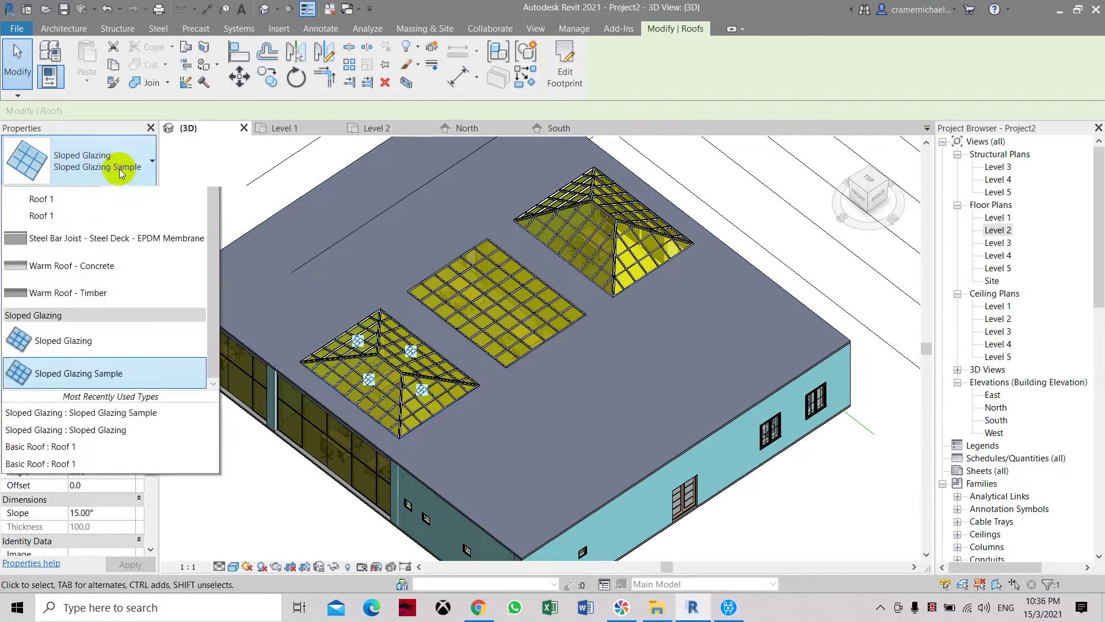
click(85, 444)
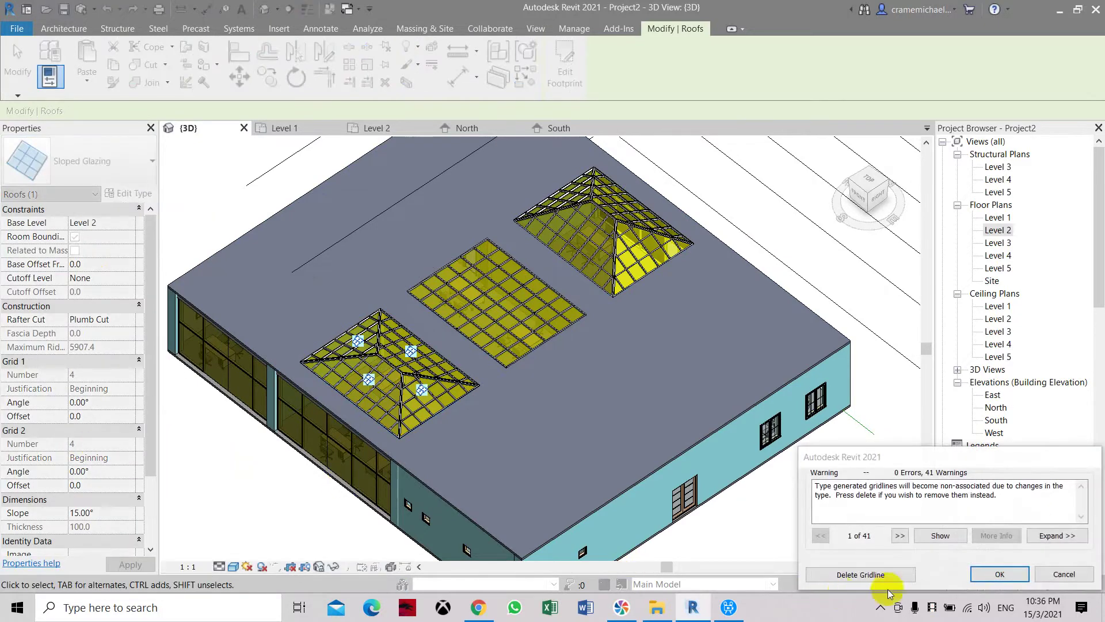
click(892, 579)
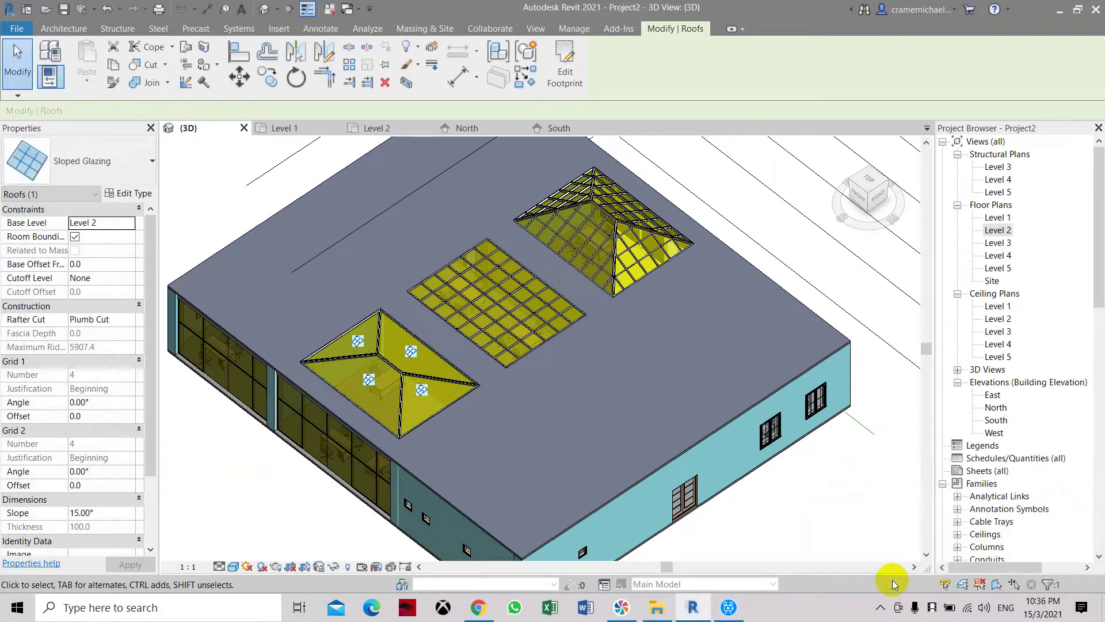
scroll(376, 402, up, 4)
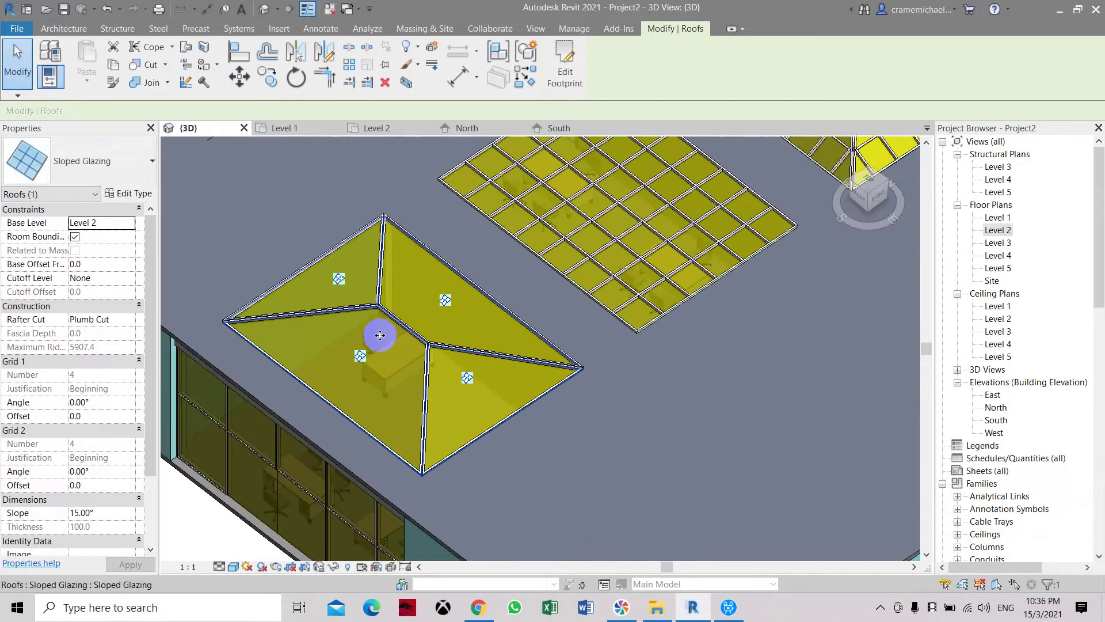
middle_drag(412, 395, 507, 439)
scroll(507, 439, down, 5)
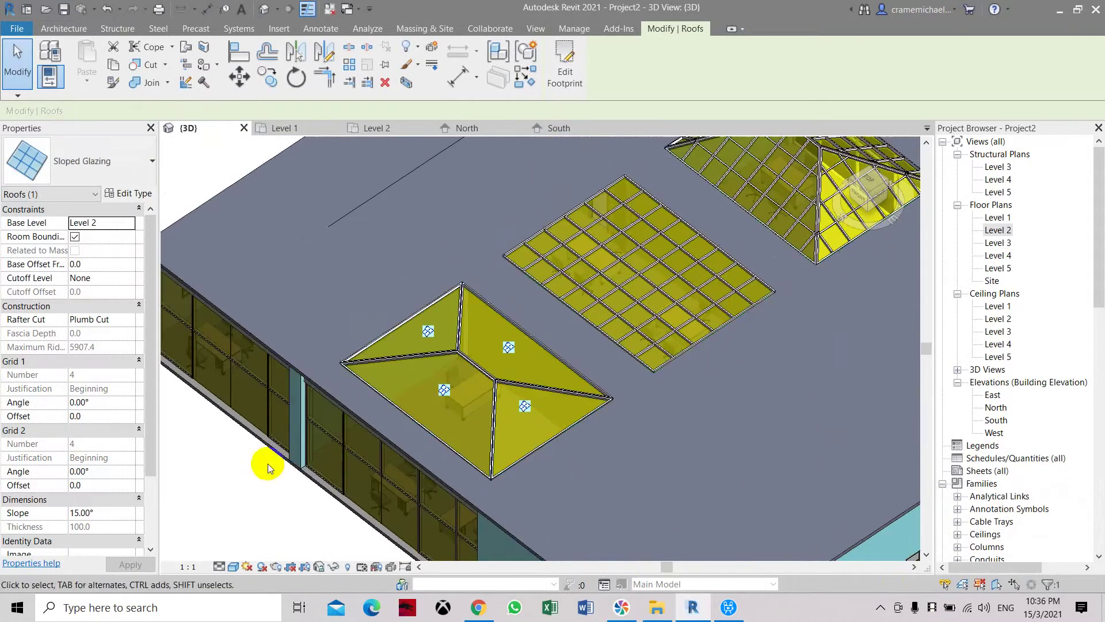
key(Escape)
scroll(536, 328, down, 3)
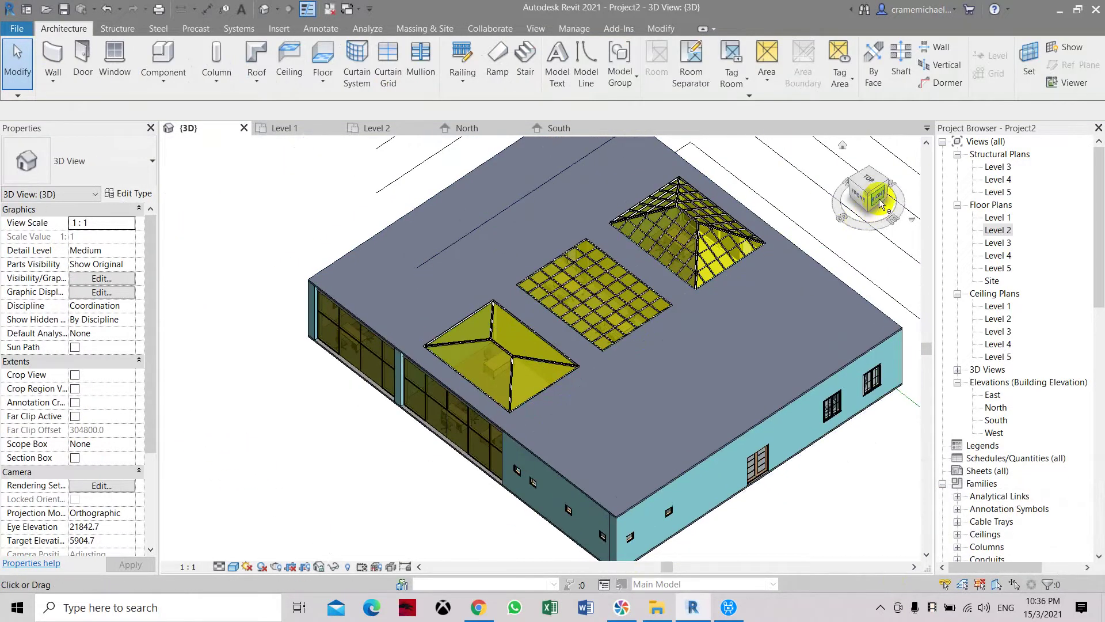
click(872, 164)
drag(873, 163, 156, 190)
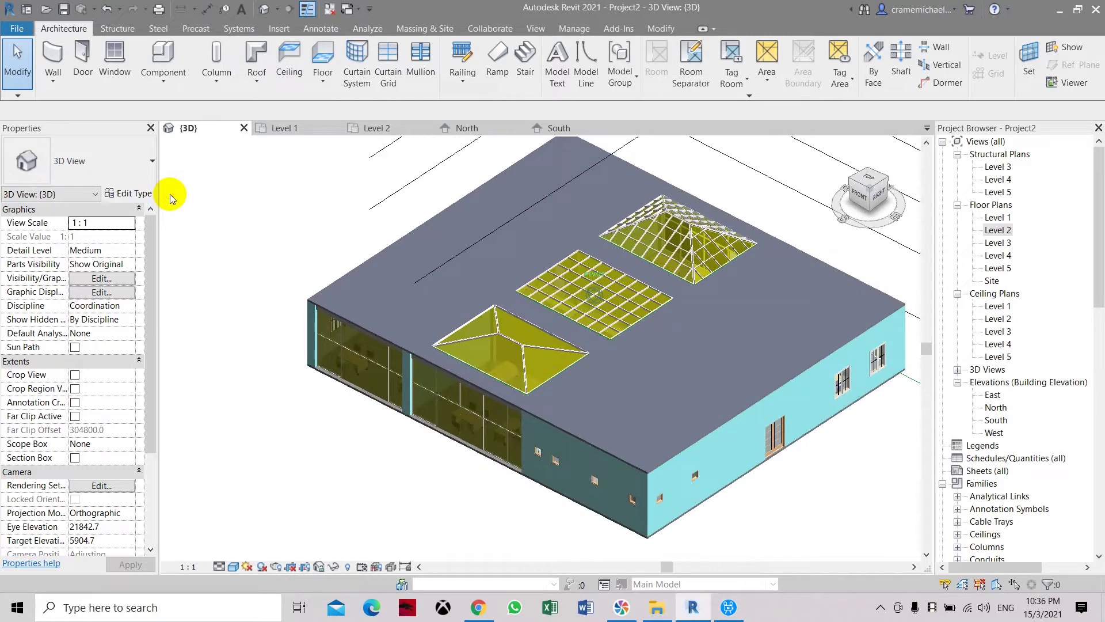
scroll(633, 314, up, 3)
scroll(631, 315, down, 2)
shift+middle_drag(632, 315, 526, 296)
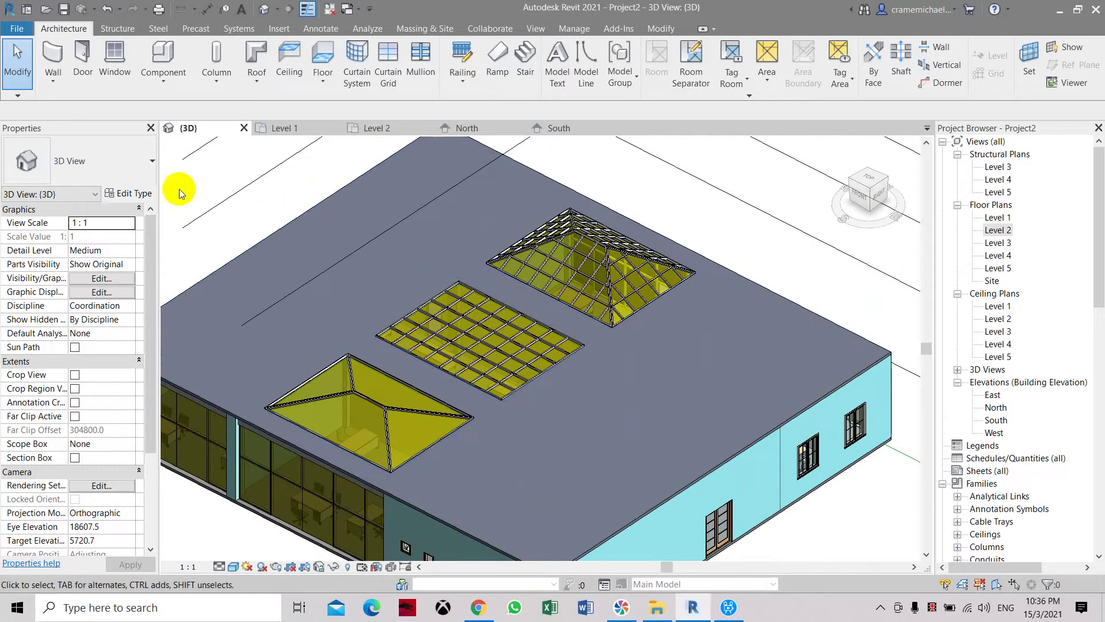
Open the Level 2 floor plan and dismiss the save-project reminder
click(395, 73)
double_click(1005, 230)
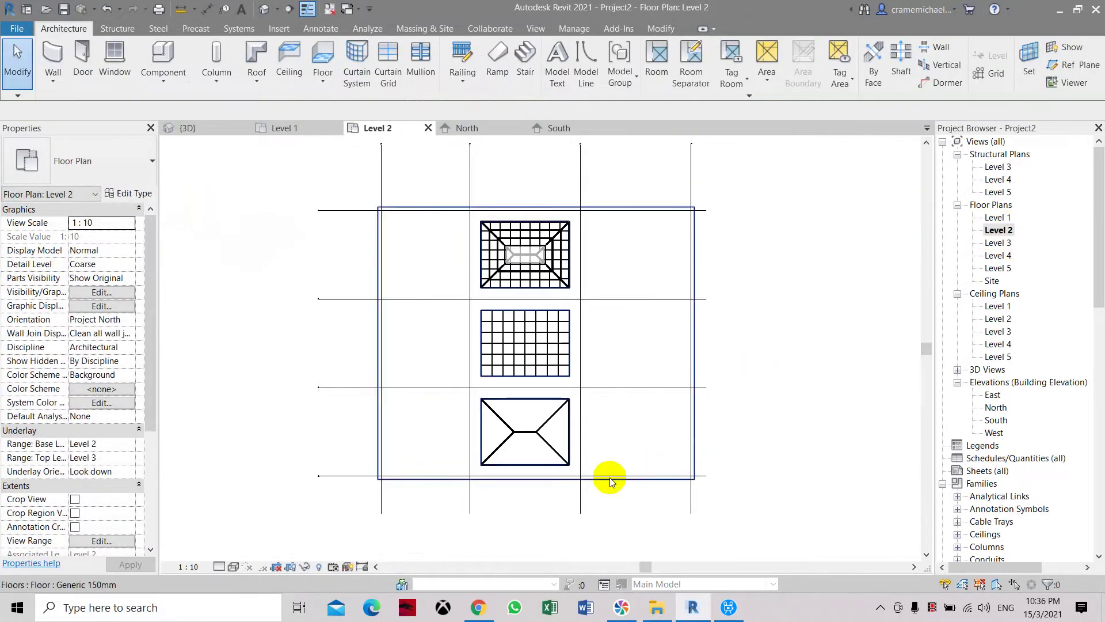
scroll(599, 469, up, 3)
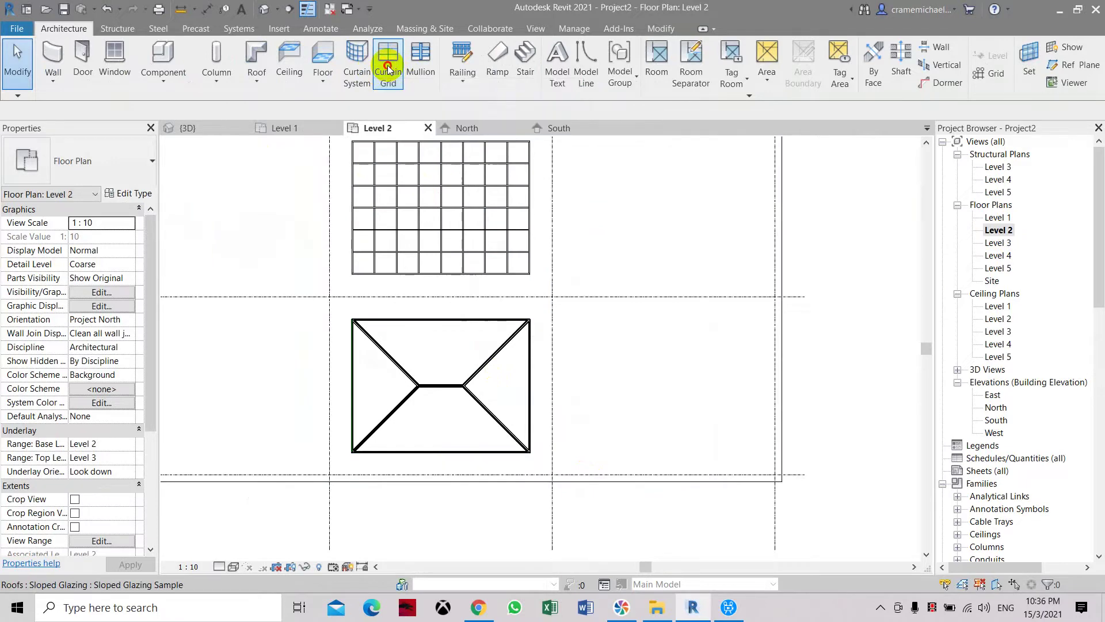
click(433, 268)
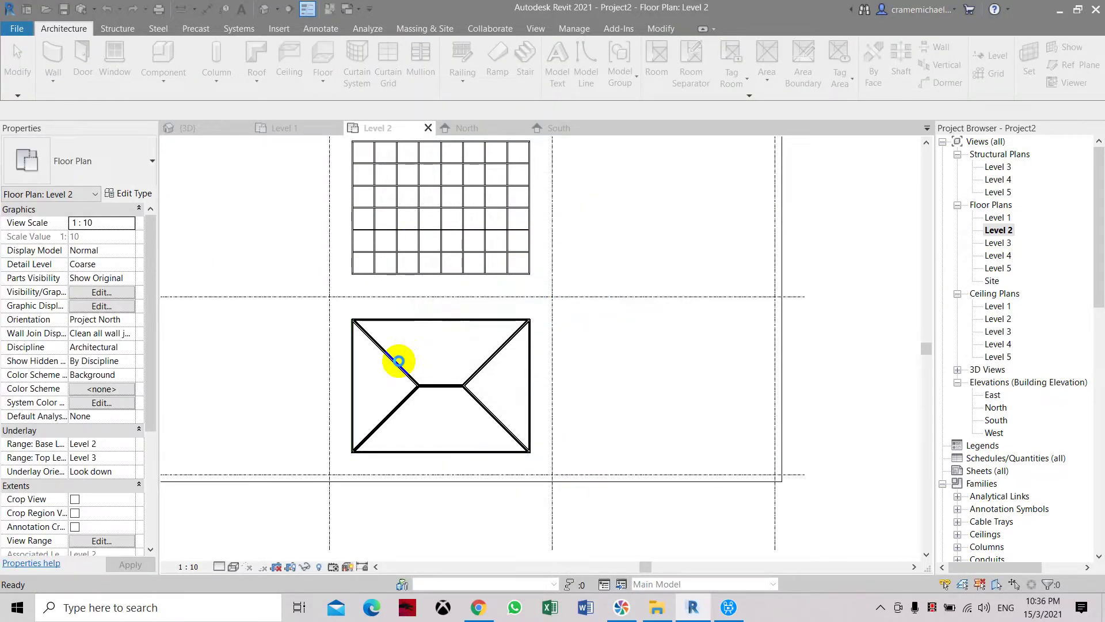
With Curtain Grid (CG), place inner and outer rings of vertical and horizontal grid lines on the hipped skylight
key(c)
key(g)
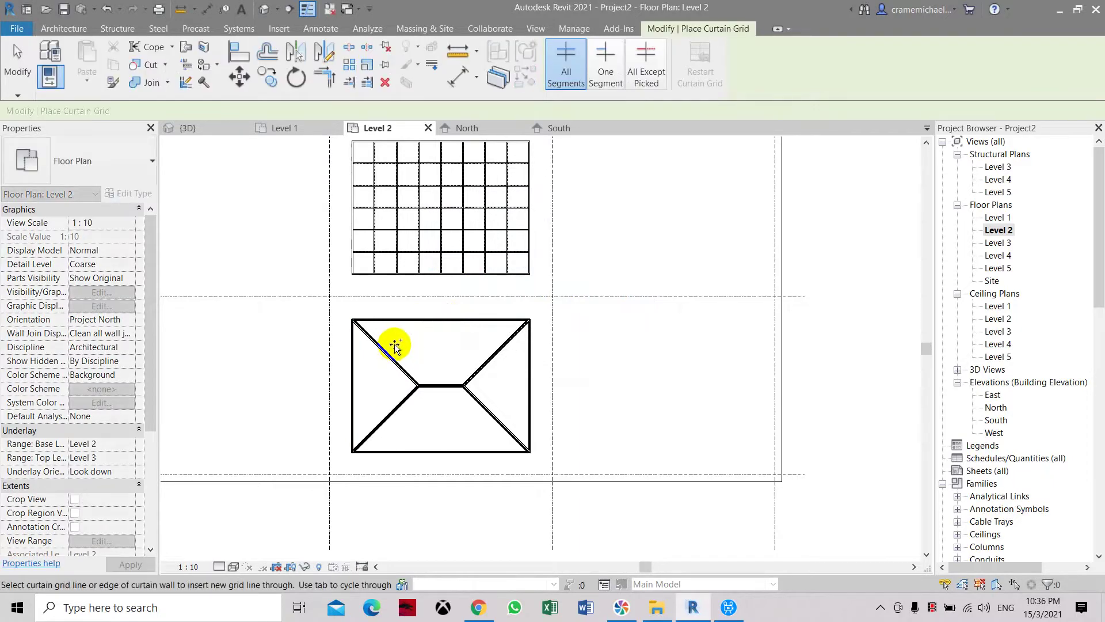
scroll(389, 353, up, 3)
middle_drag(390, 352, 416, 280)
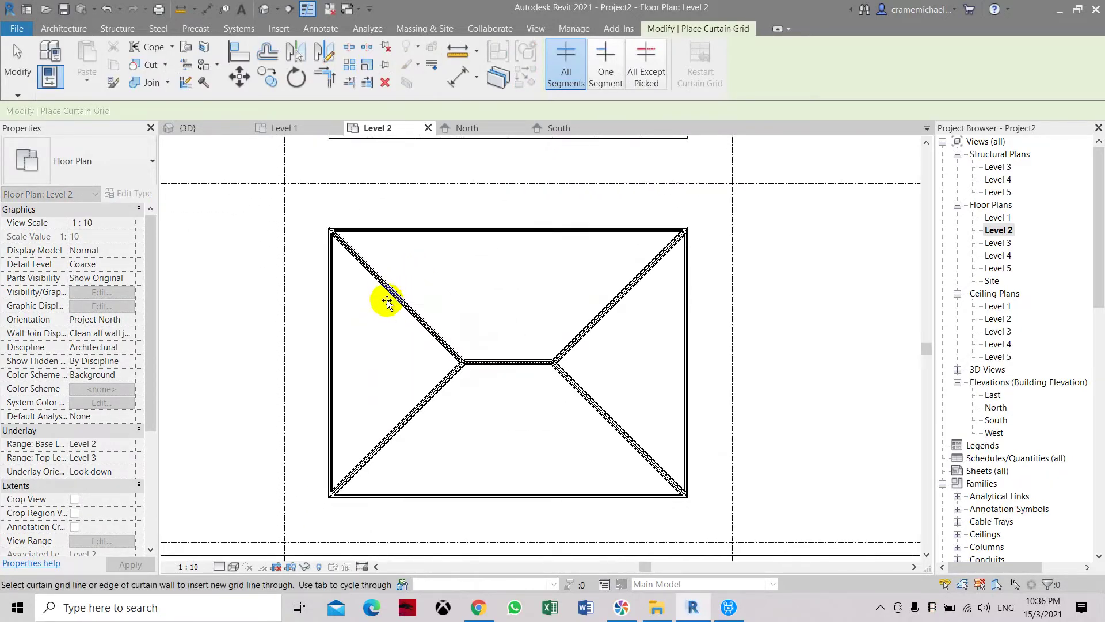
click(396, 301)
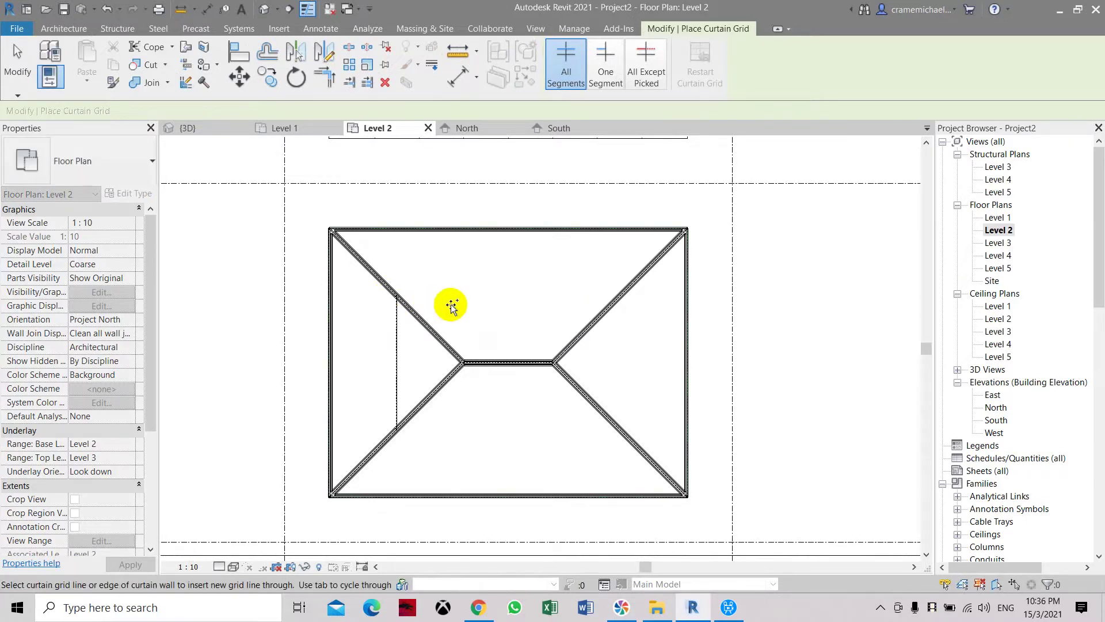
click(617, 302)
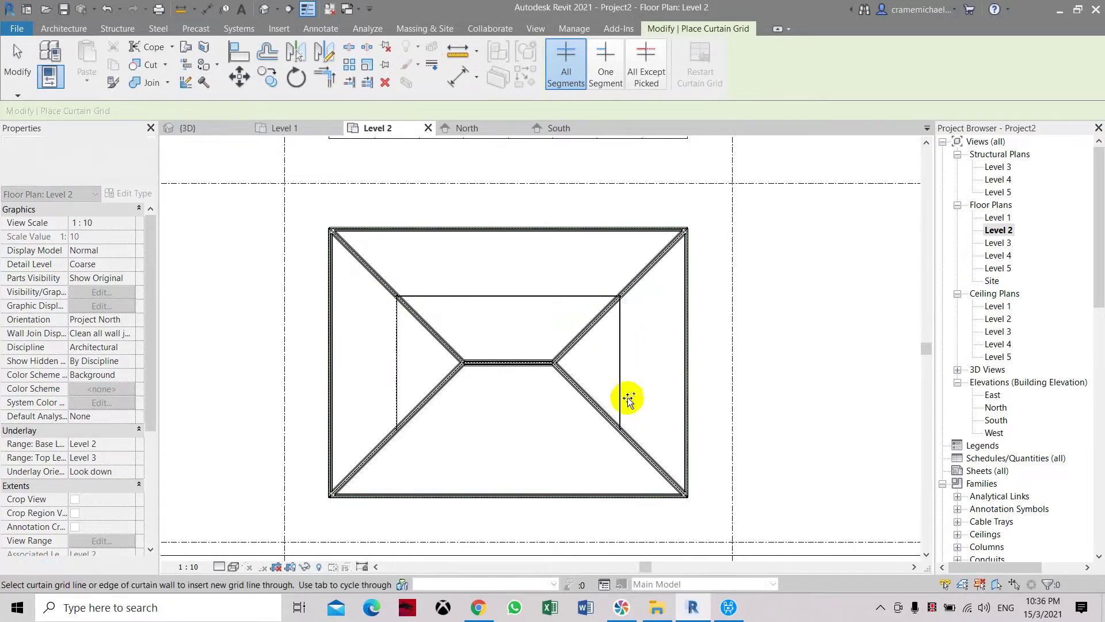
click(399, 431)
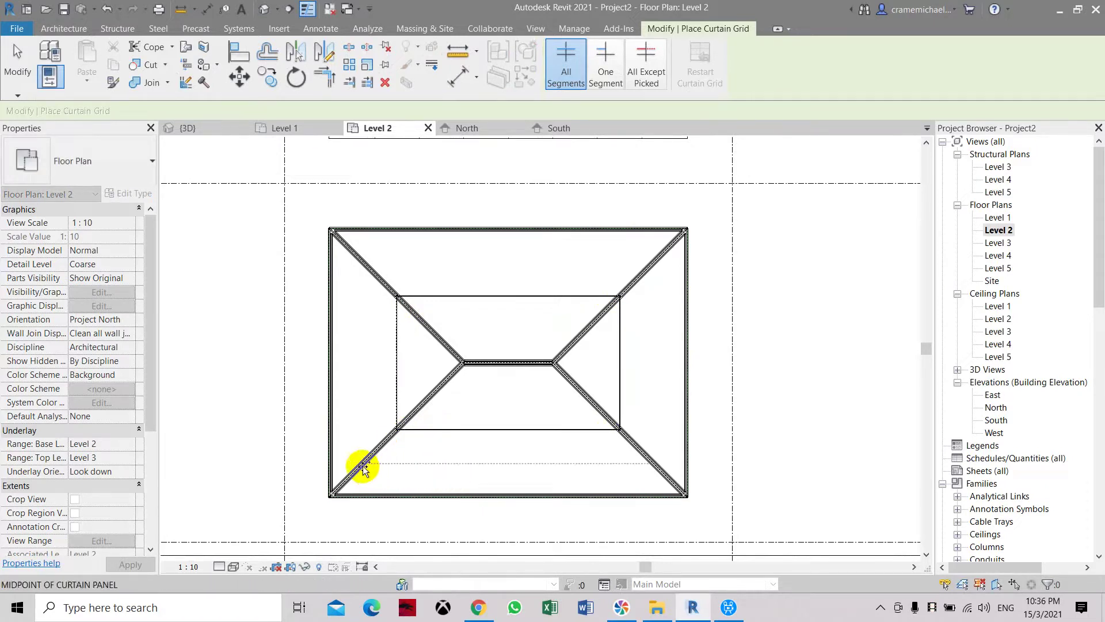
click(357, 470)
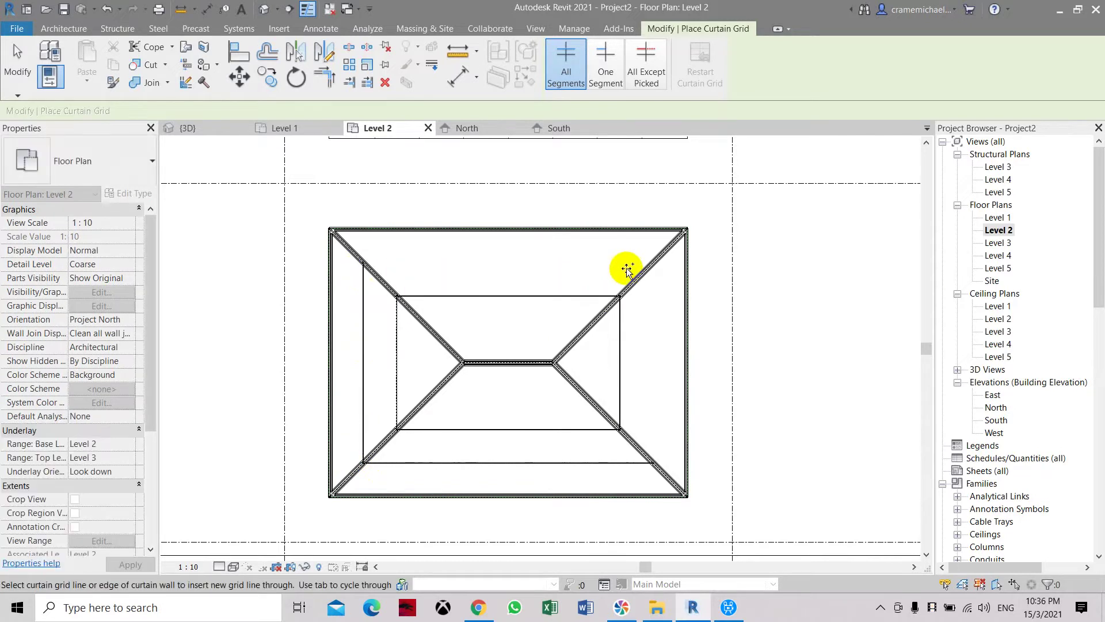
click(364, 263)
click(369, 262)
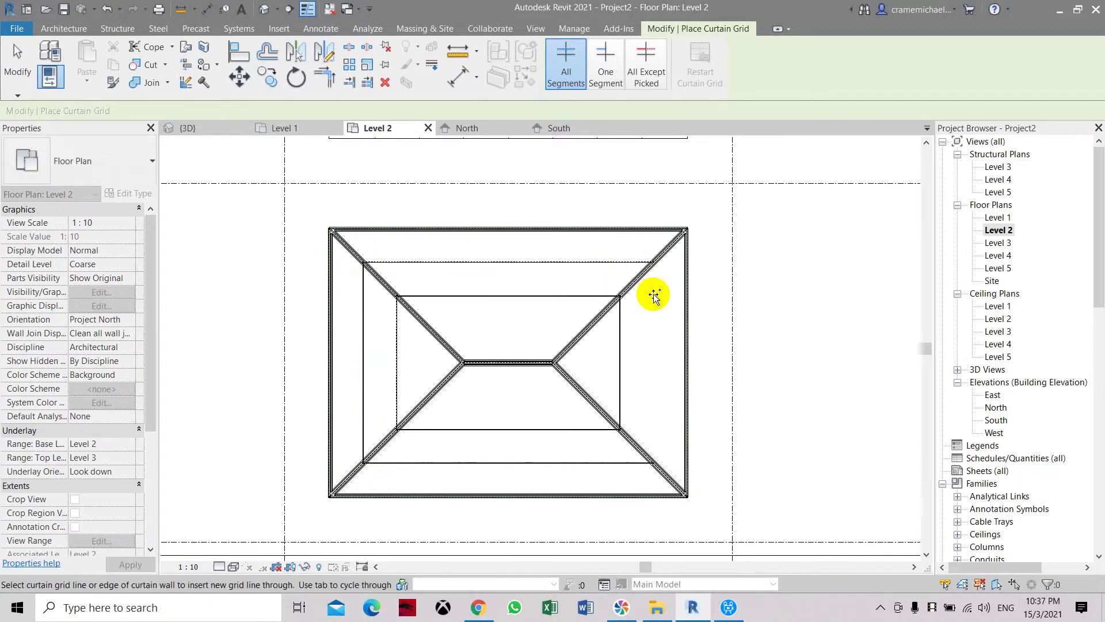
click(654, 269)
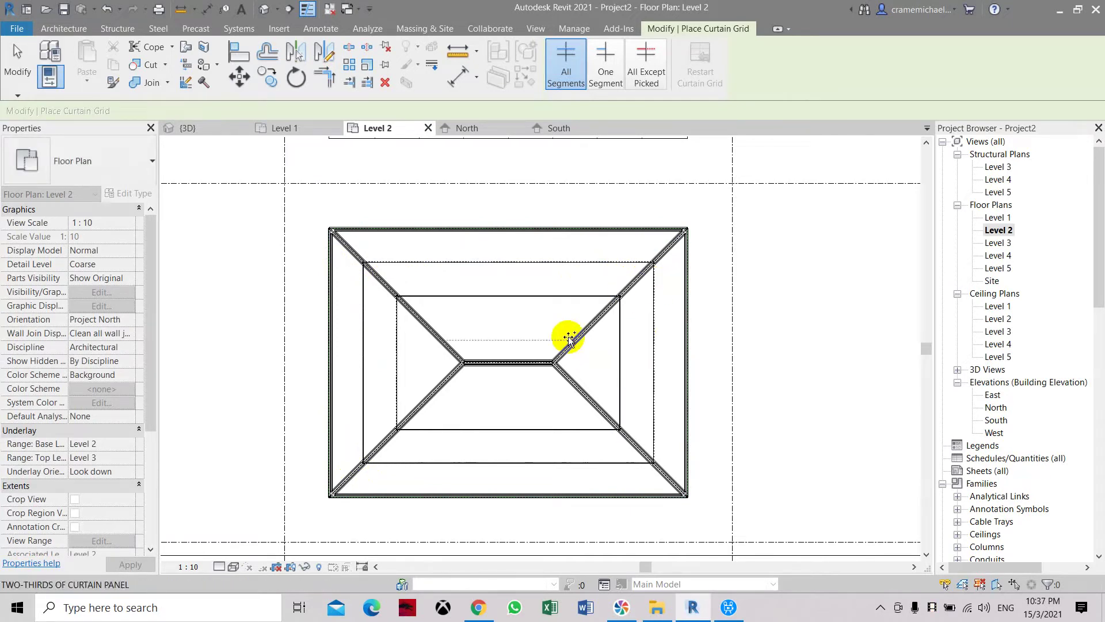
scroll(568, 333, down, 1)
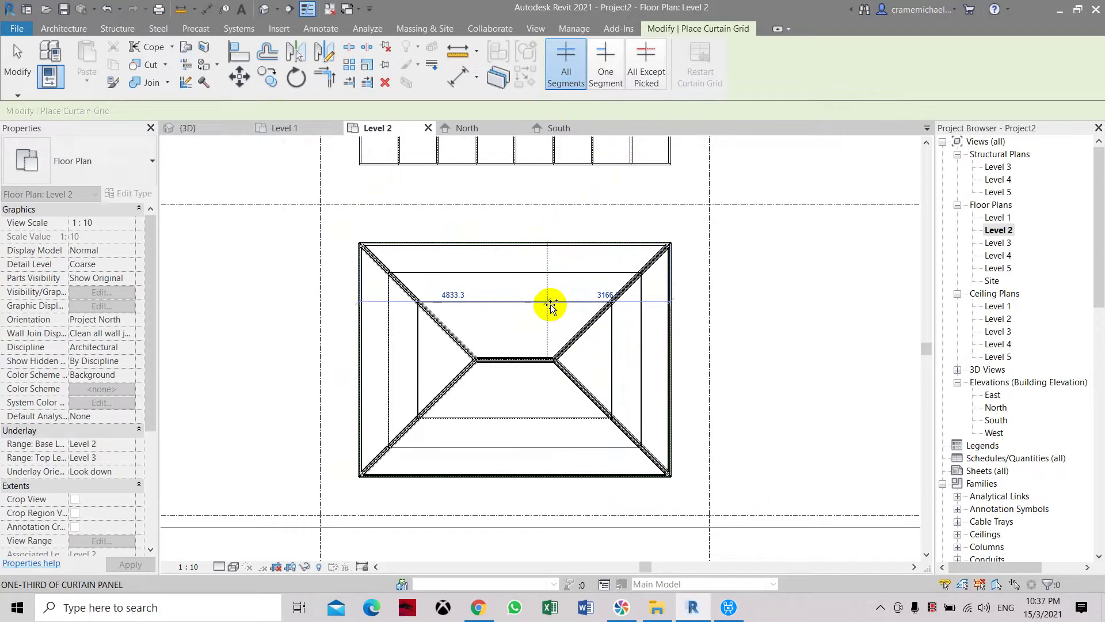
middle_drag(666, 311, 628, 341)
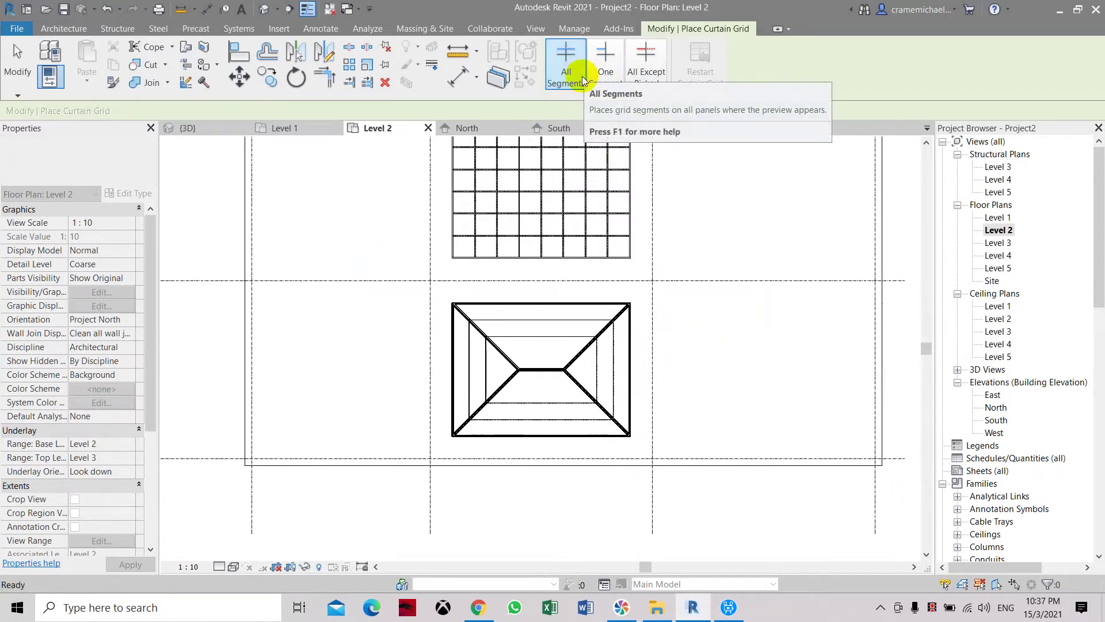
Add 50 x 150mm rectangular mullions on all the hipped skylight's grid lines using All Grid Lines
key(Escape)
key(Escape)
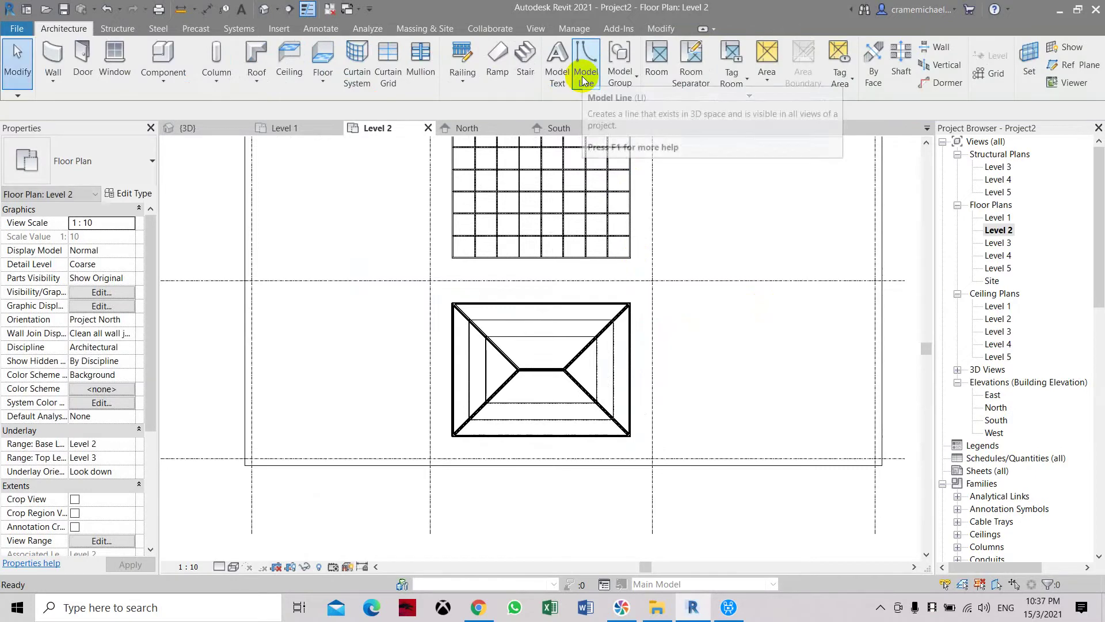
click(418, 69)
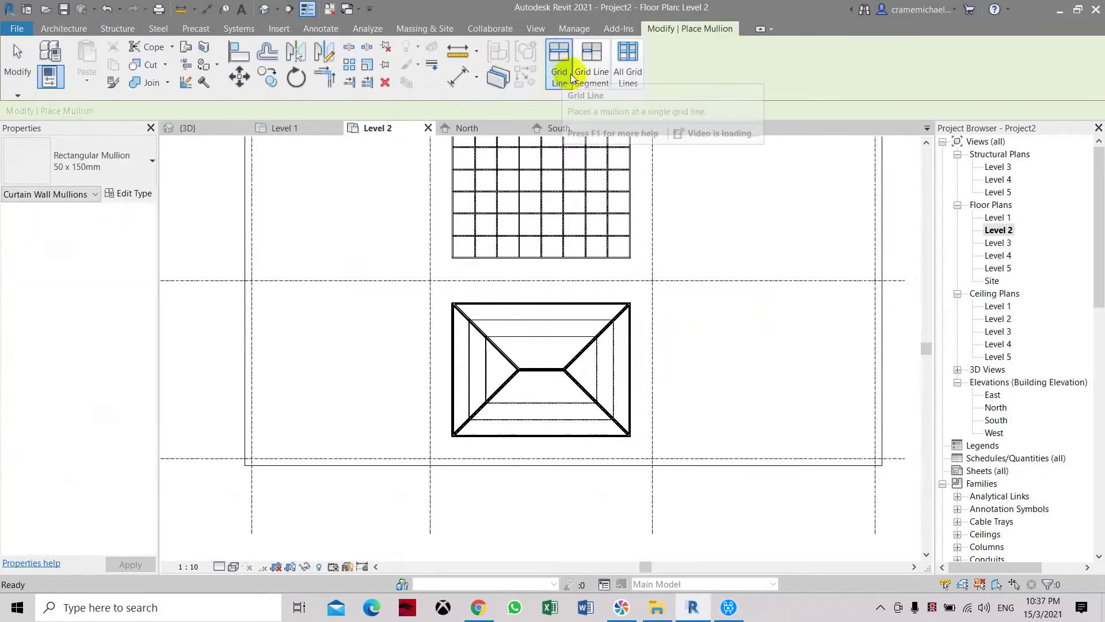
click(633, 72)
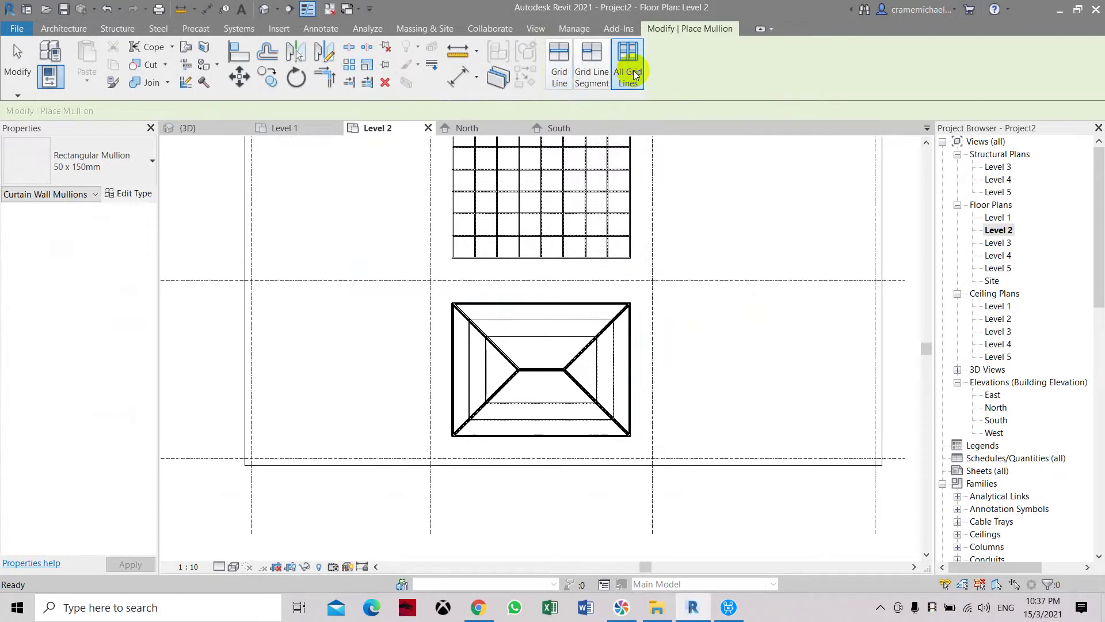
click(548, 319)
click(543, 336)
click(487, 367)
click(470, 373)
click(507, 420)
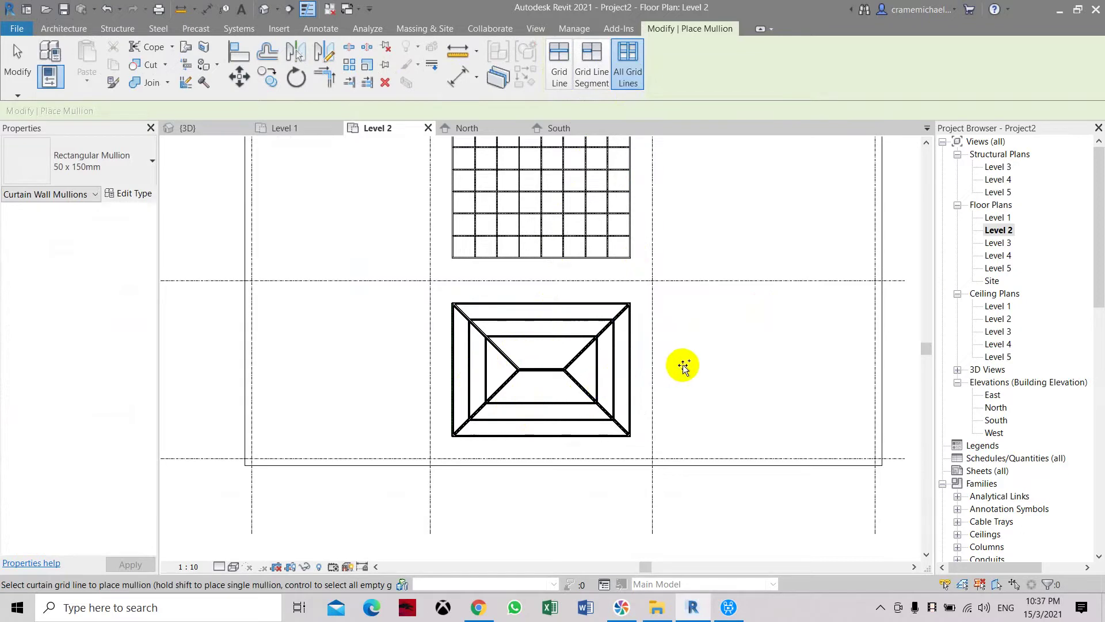
scroll(549, 442, up, 6)
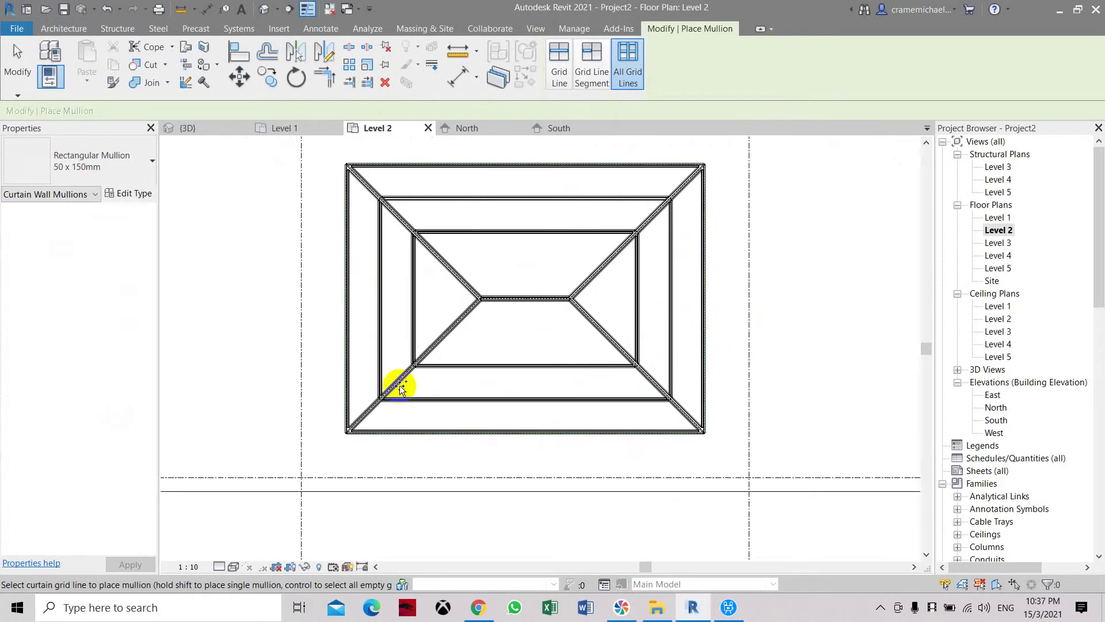
scroll(421, 418, down, 1)
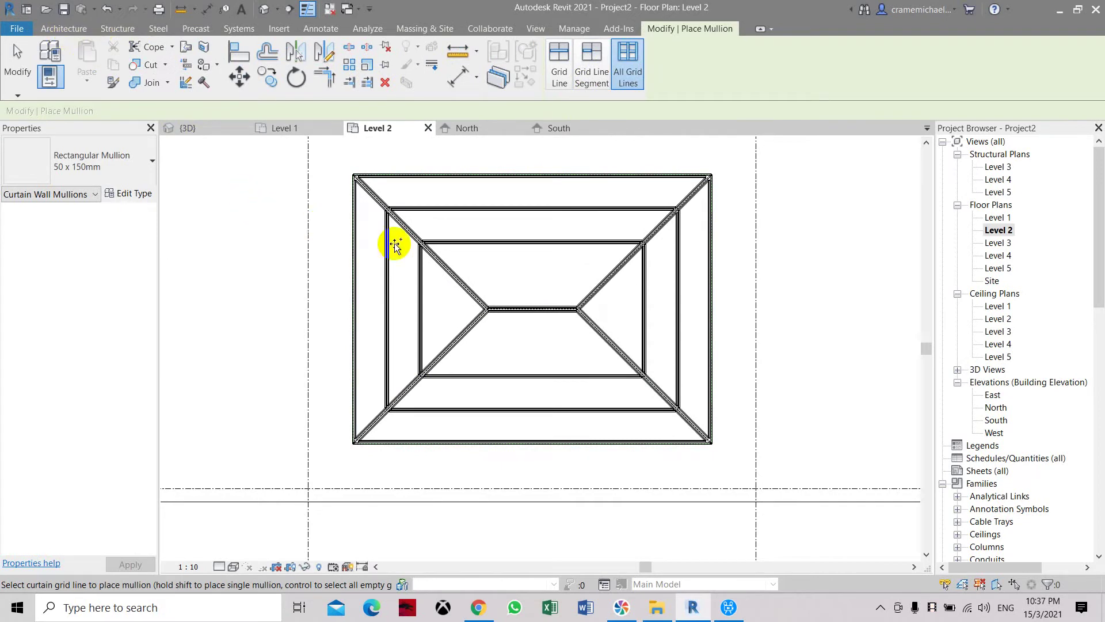
middle_drag(396, 246, 402, 300)
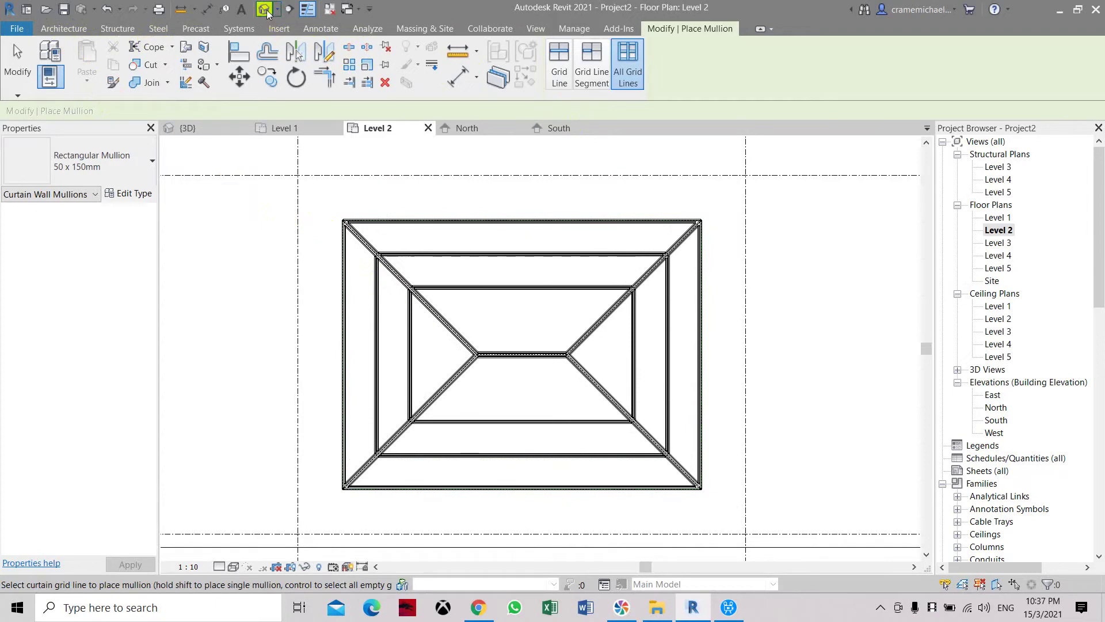
key(Escape)
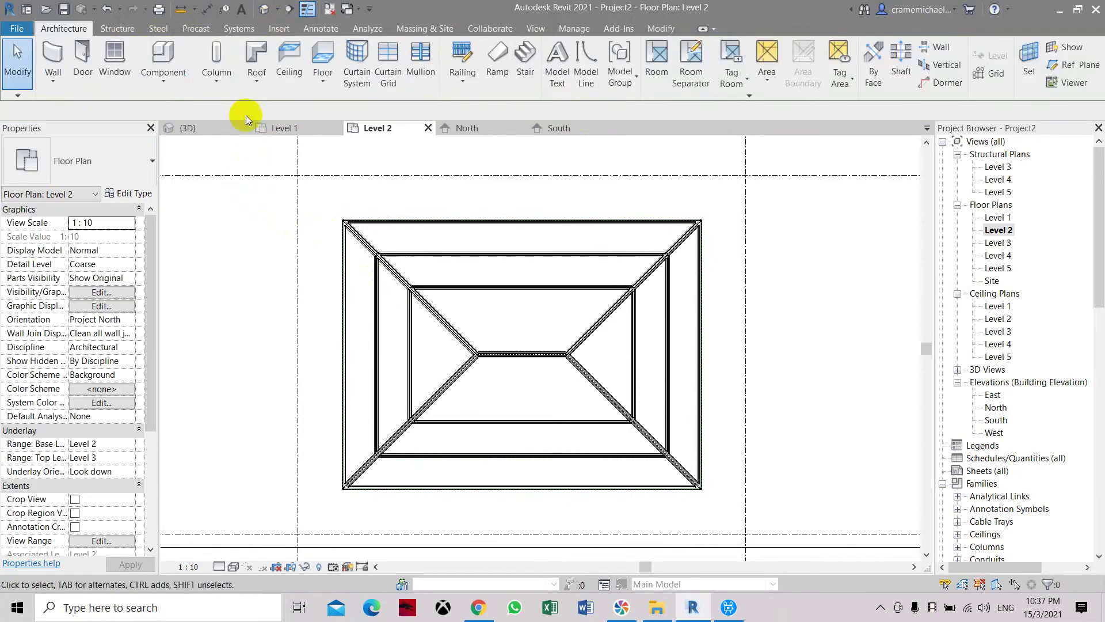
Switch to the default 3D view and zoom, pan and orbit to inspect the three mullioned skylights
click(264, 9)
scroll(346, 374, up, 5)
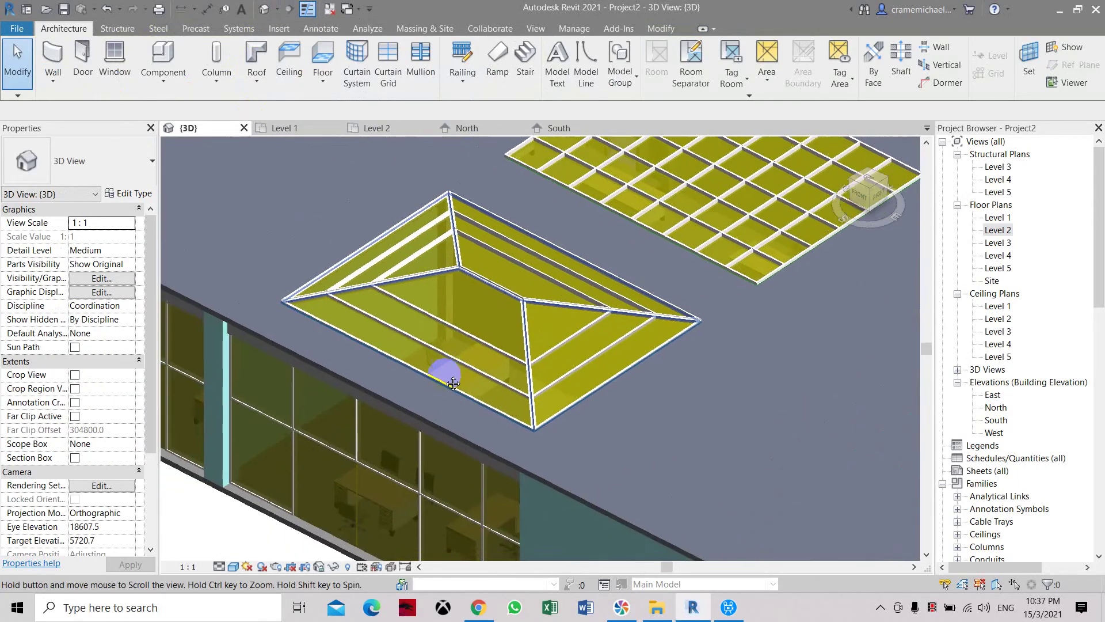
scroll(360, 307, up, 4)
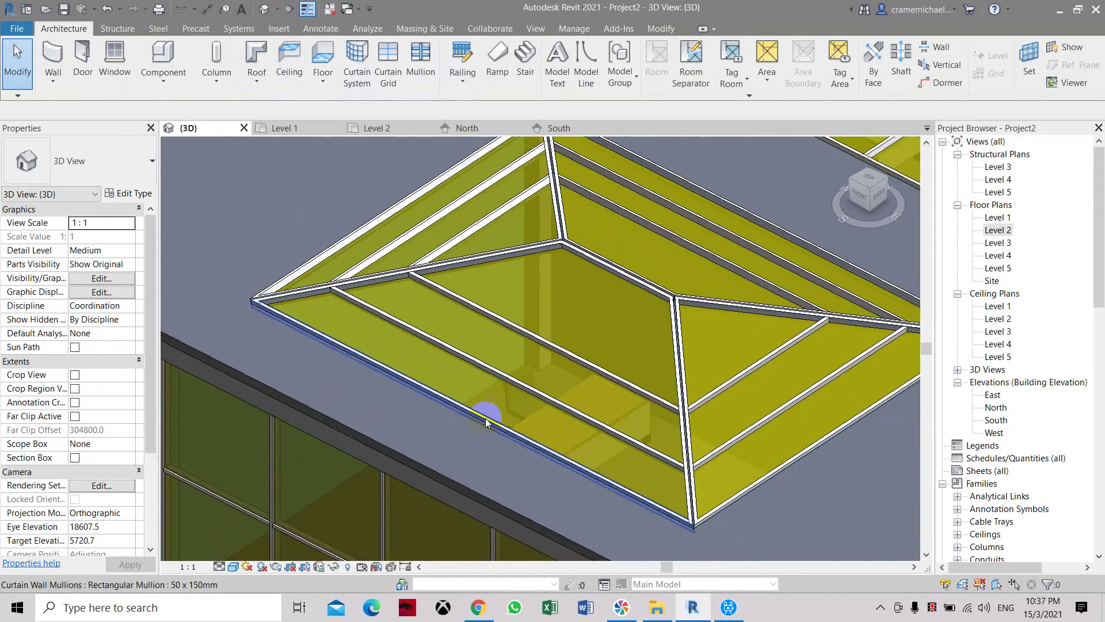
scroll(600, 373, down, 5)
middle_drag(732, 340, 546, 418)
scroll(495, 382, down, 5)
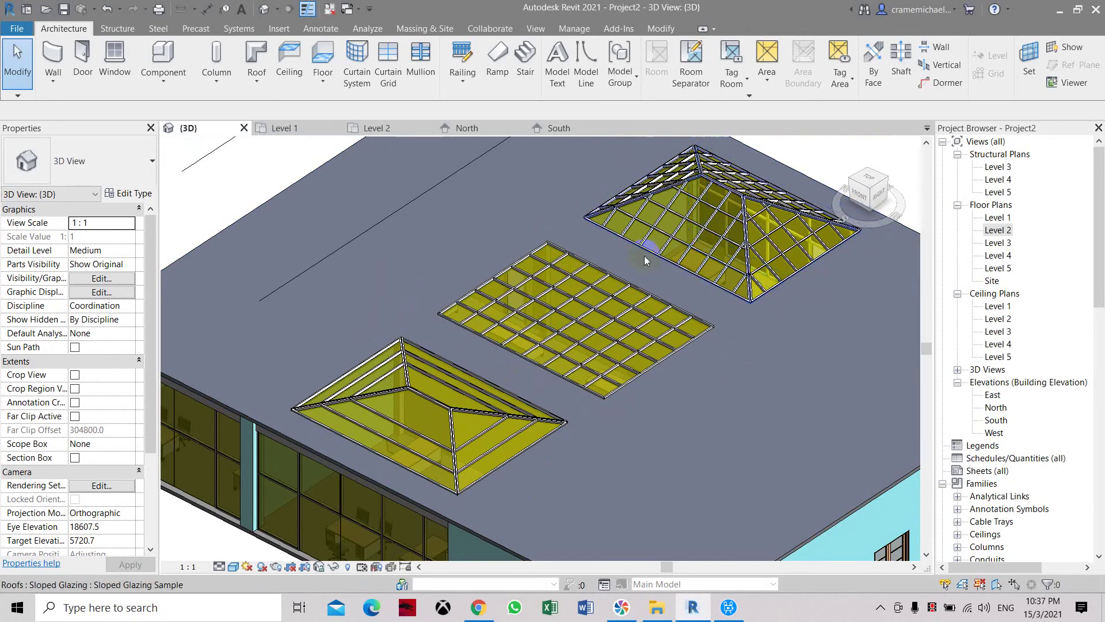
scroll(390, 403, up, 2)
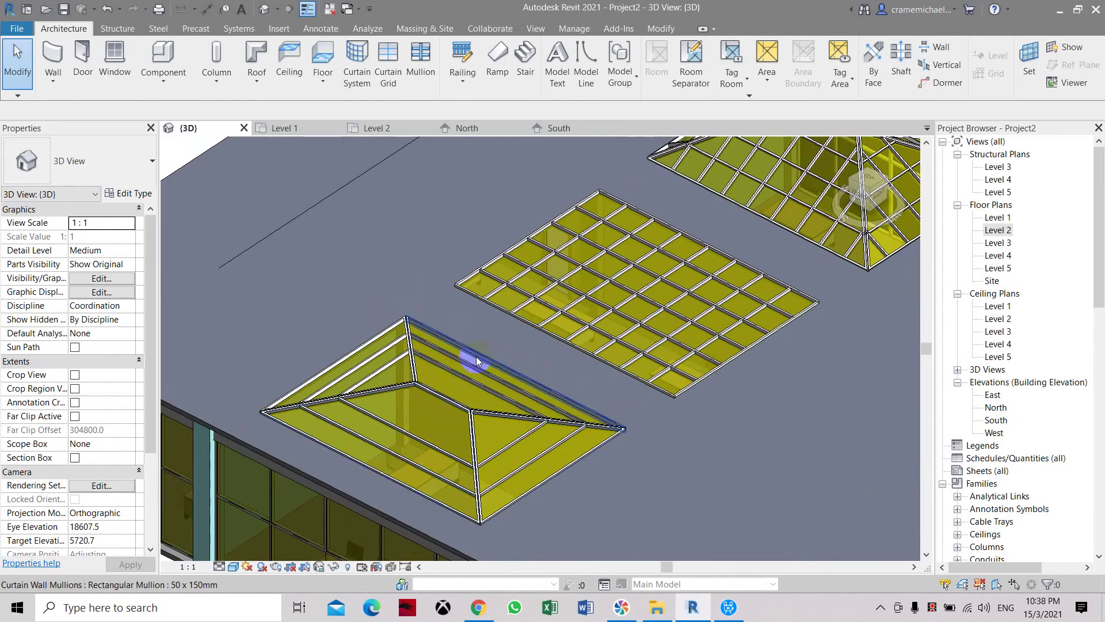
scroll(481, 370, down, 1)
scroll(562, 334, down, 2)
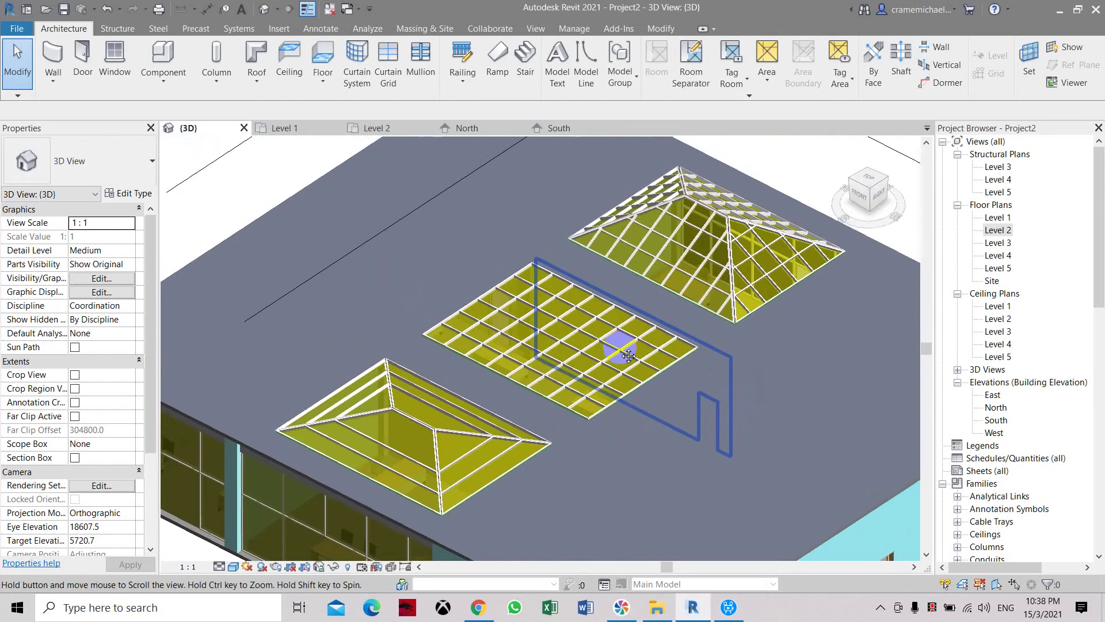
shift+middle_drag(716, 314, 843, 200)
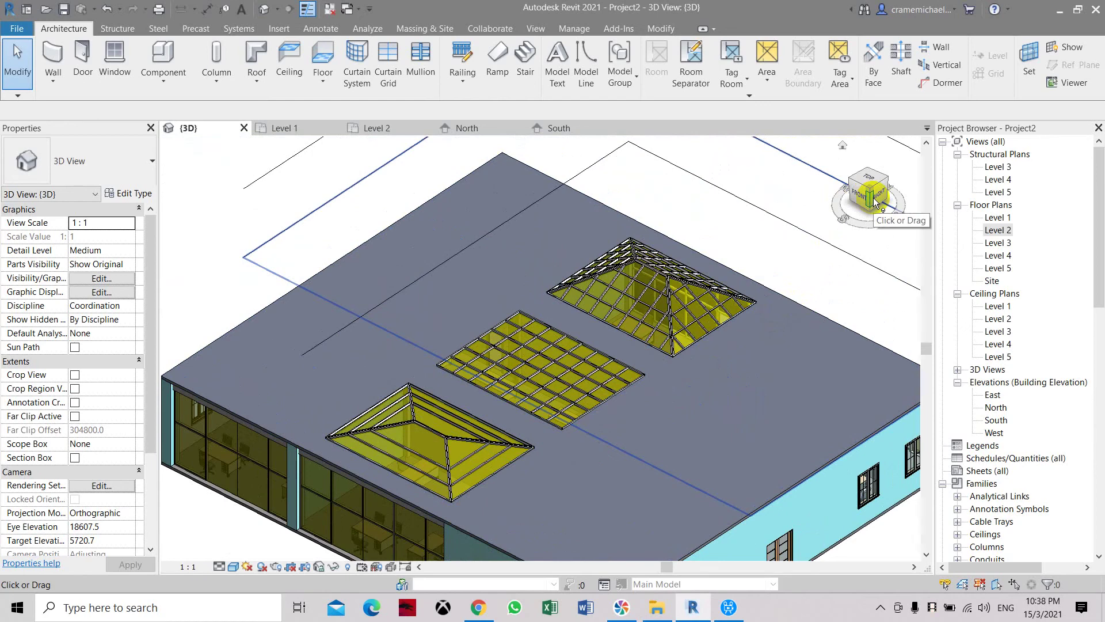
scroll(745, 383, up, 1)
middle_drag(744, 382, 750, 338)
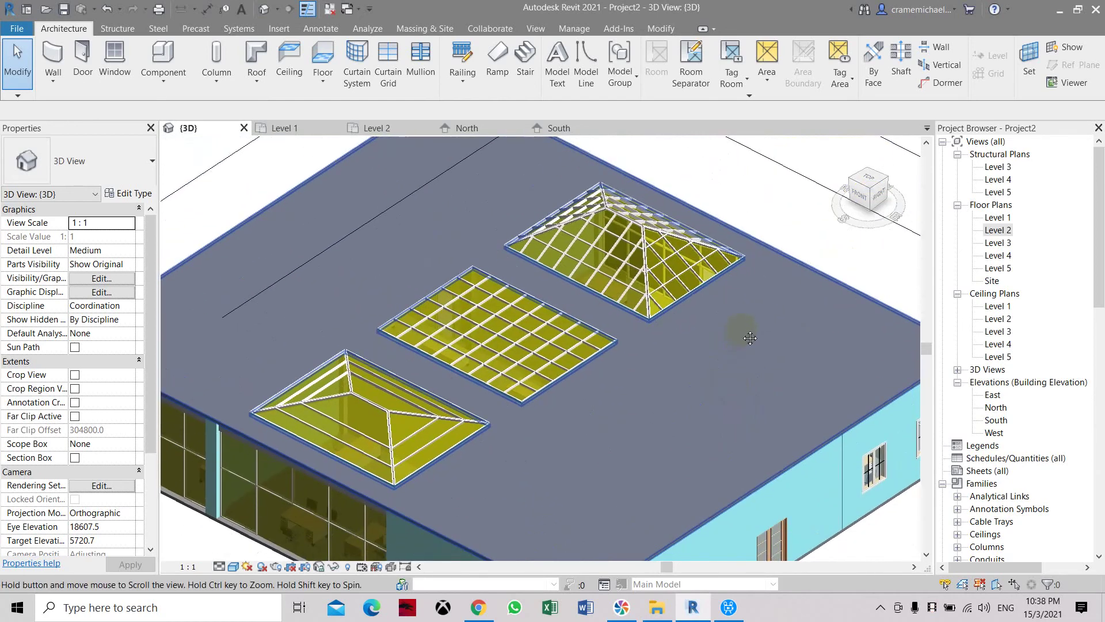